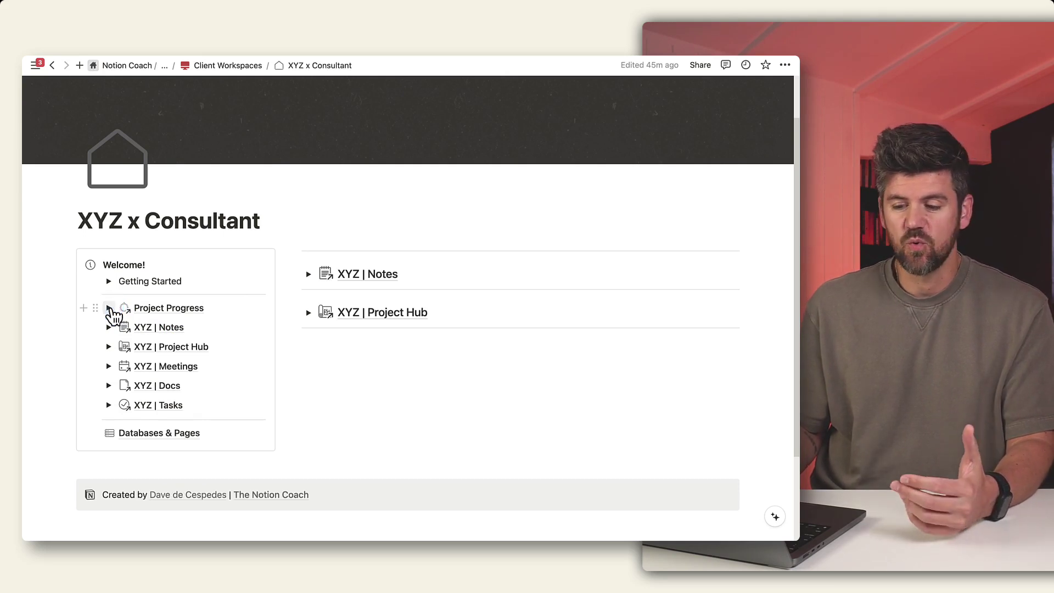
Step: Toggle Project Progress and Getting Started, leaving the Progress board of four phase cards expanded
click(110, 309)
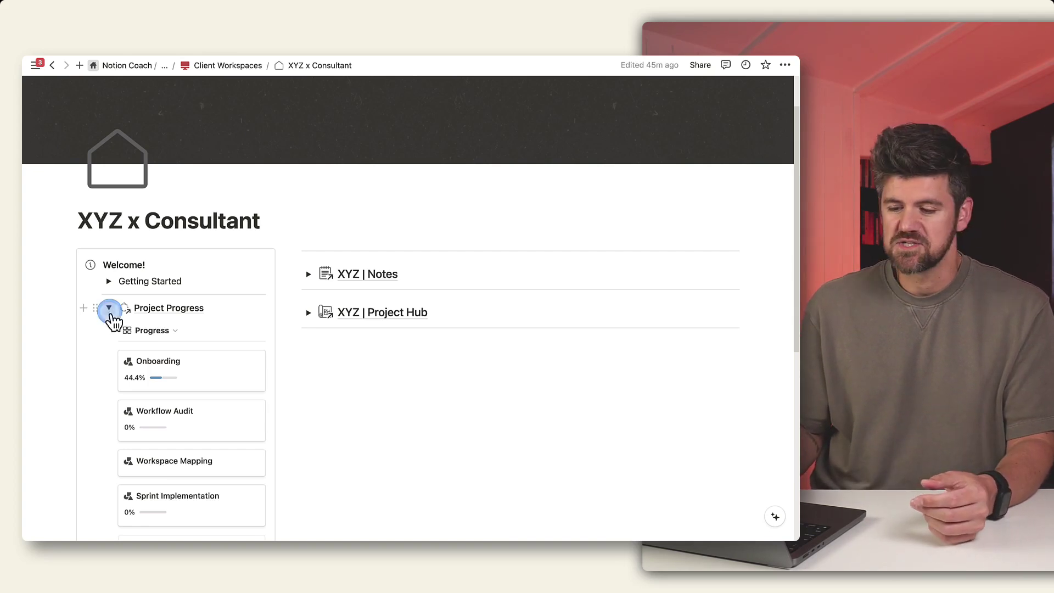
click(110, 309)
scroll(156, 311, down, 1)
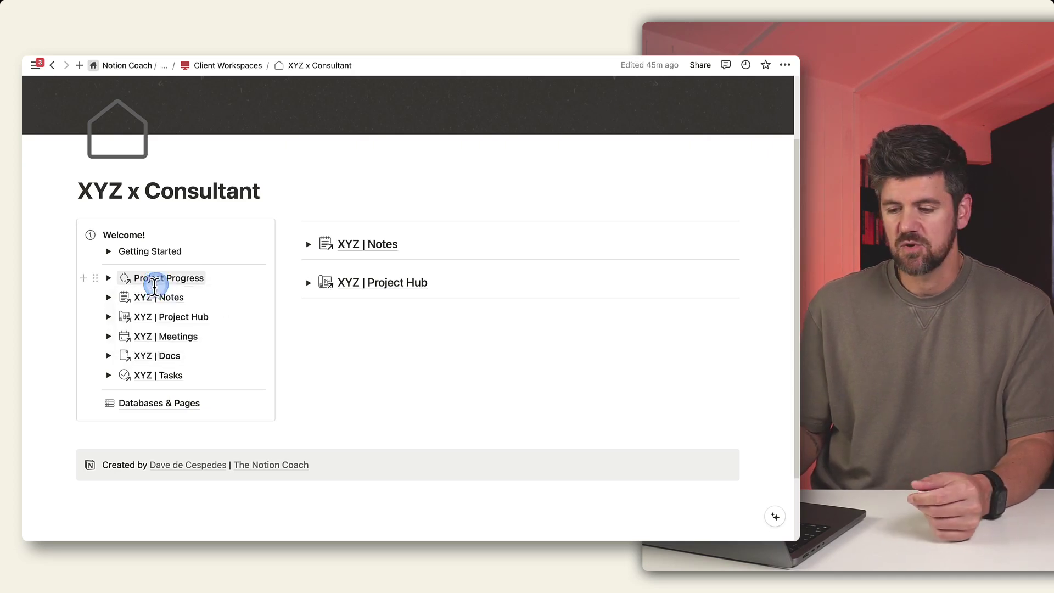
click(109, 253)
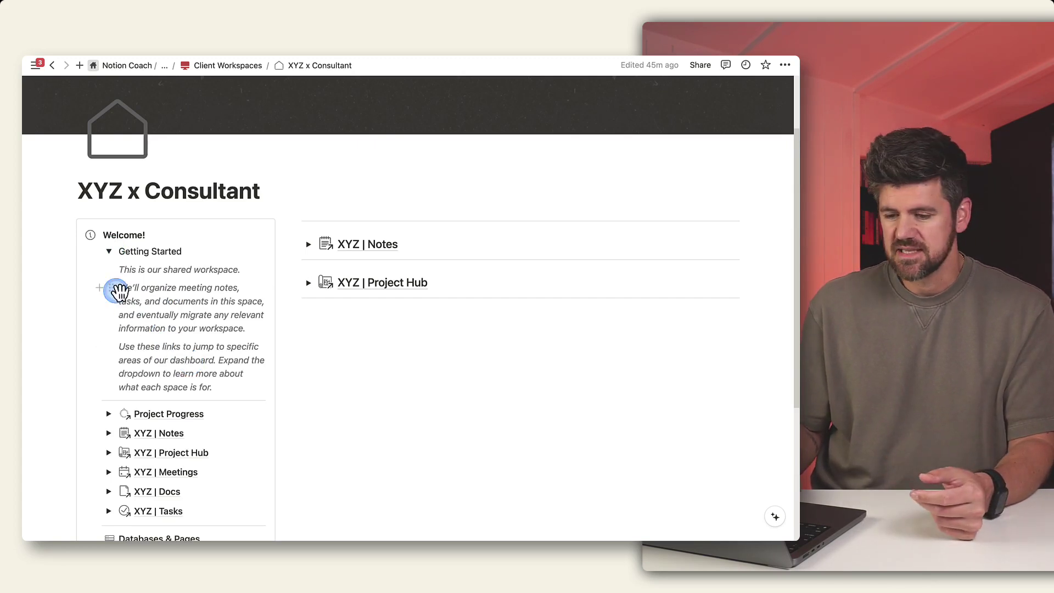
click(110, 254)
click(109, 281)
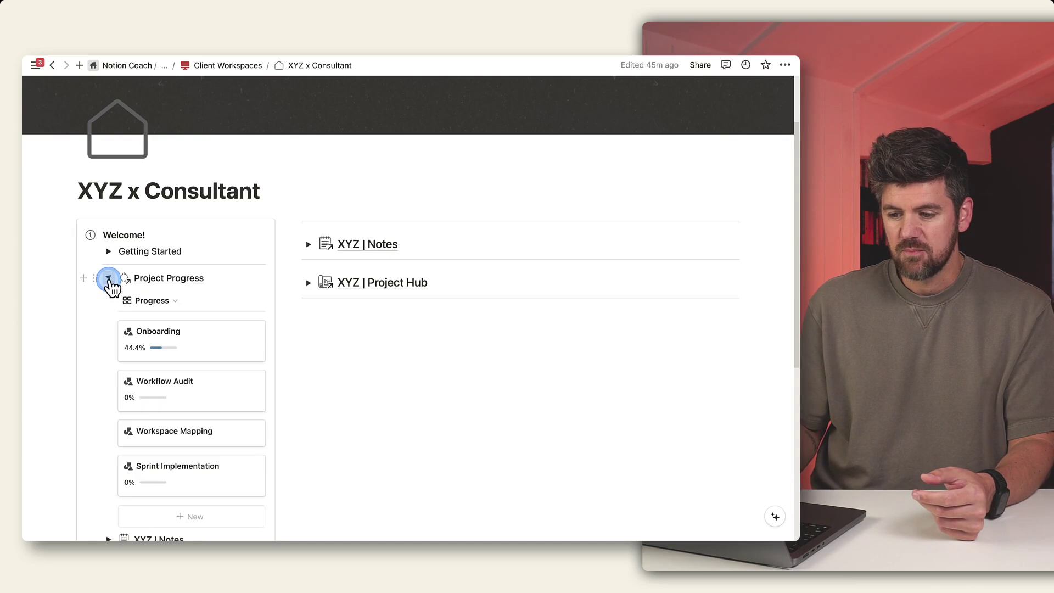
scroll(129, 420, down, 2)
scroll(128, 428, down, 1)
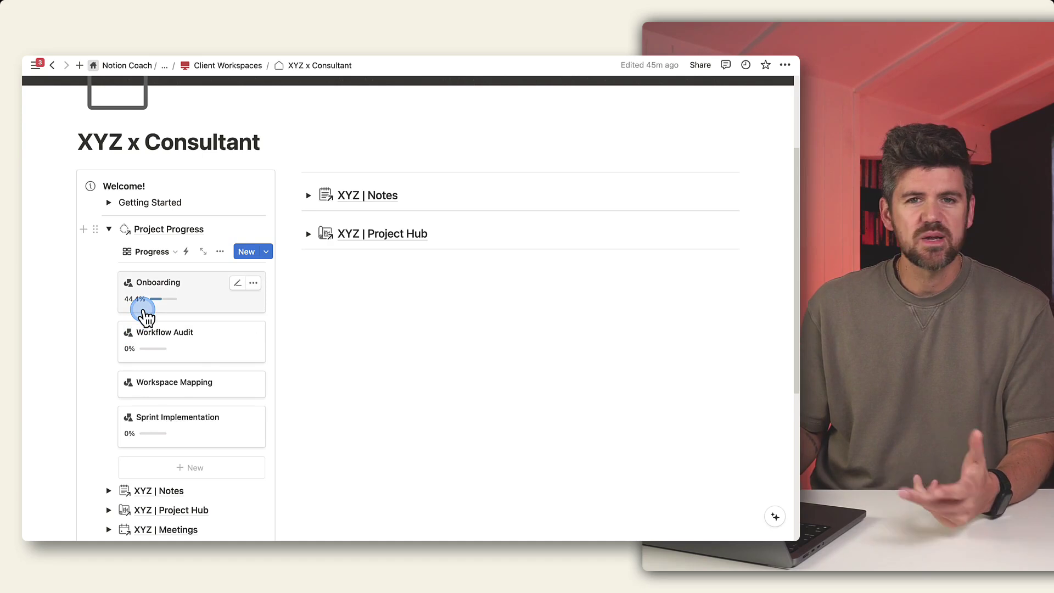
mouse_move(191, 340)
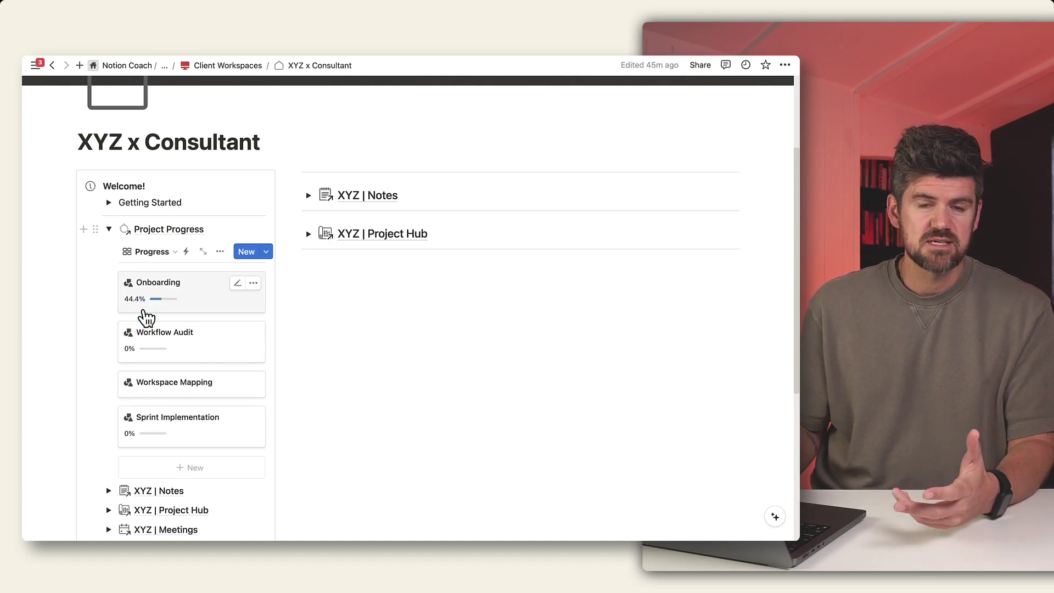
Step: Fold Project Progress away and expand the XYZ | Notes database section in the right column
click(114, 239)
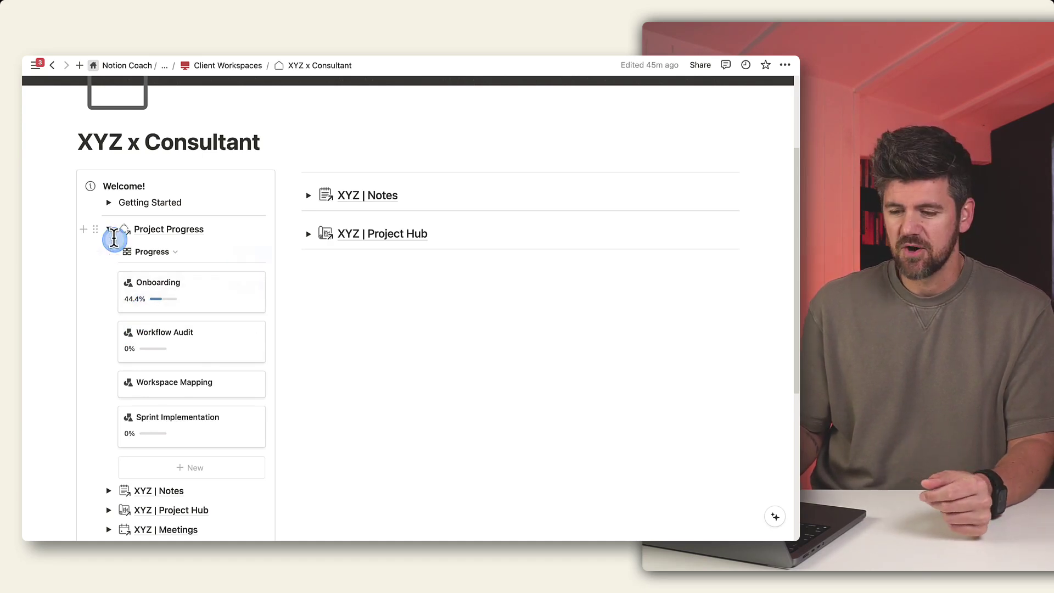
click(109, 248)
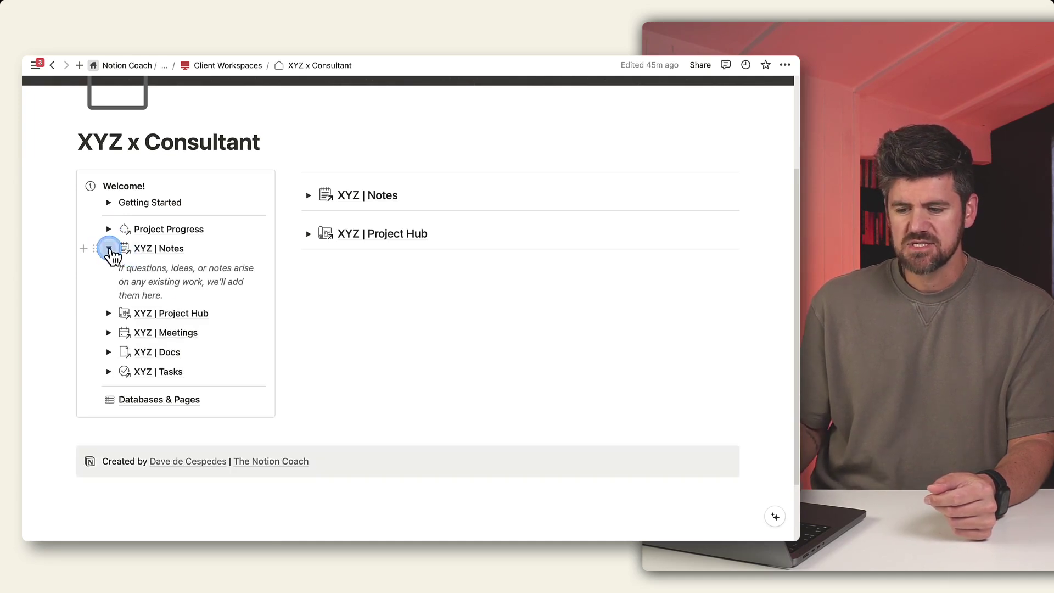
click(110, 250)
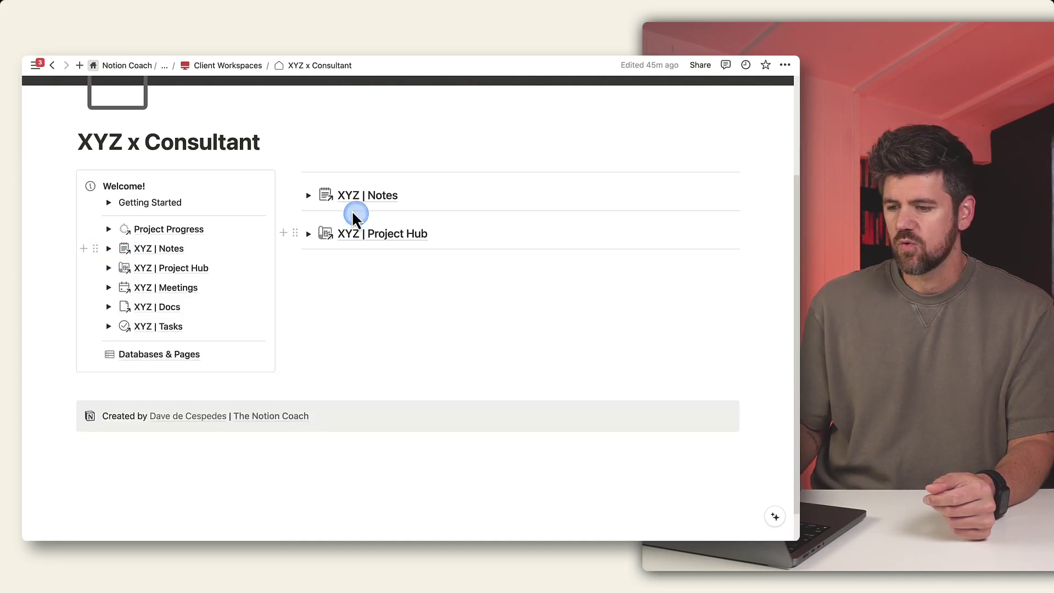
click(309, 196)
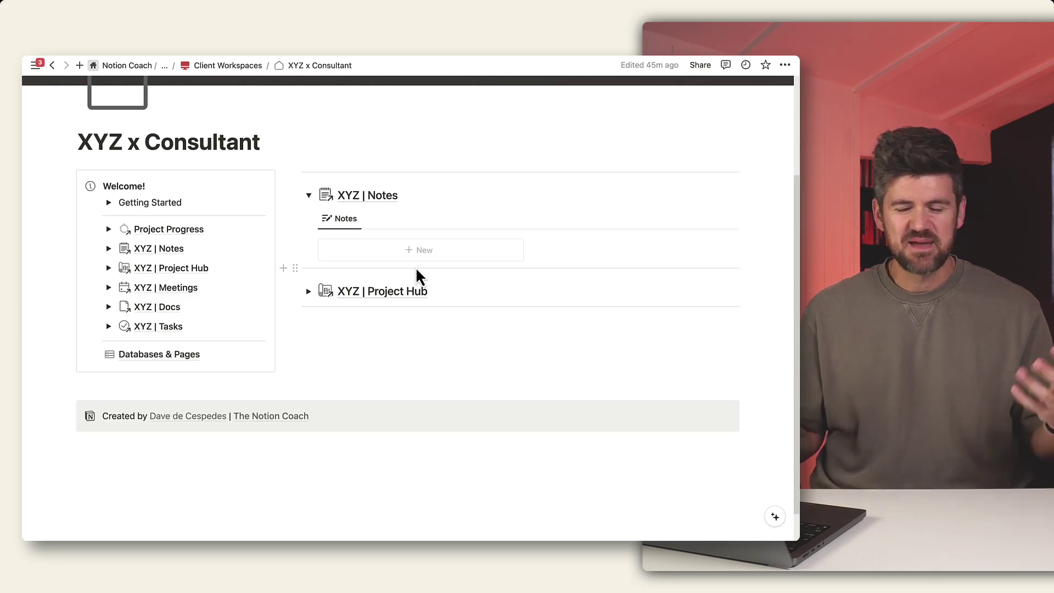
Step: Create a note titled 'New Note - Test' in the Notes database and assign it to yourself
click(394, 251)
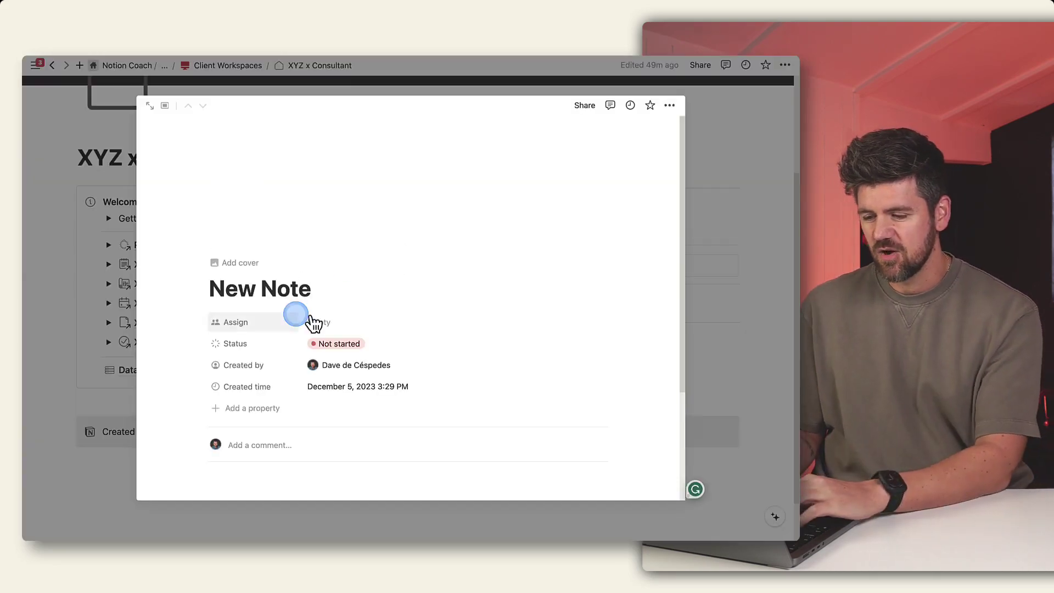
click(333, 289)
text(- E)
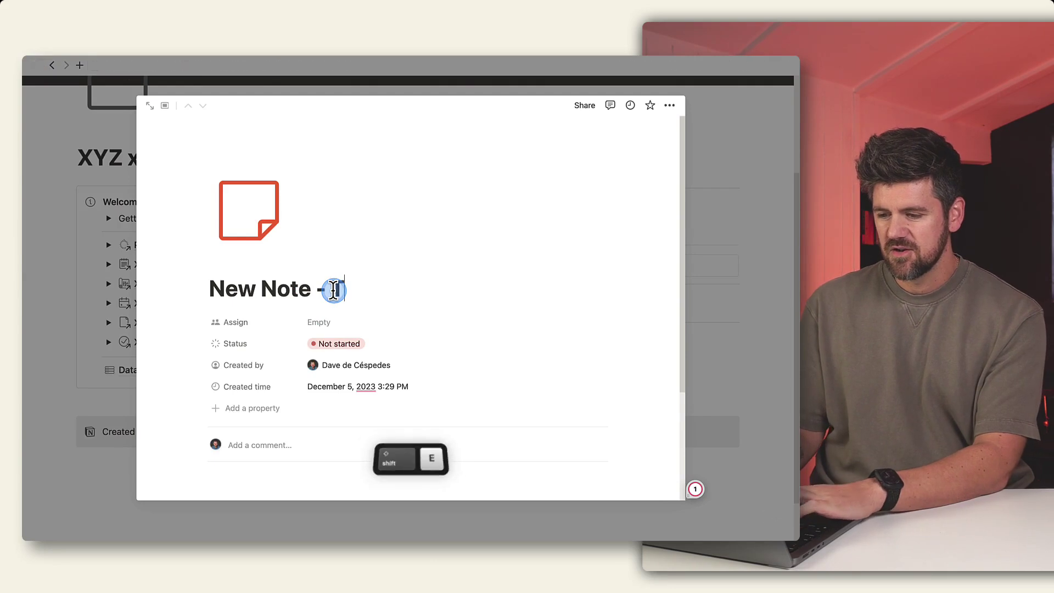
text(est)
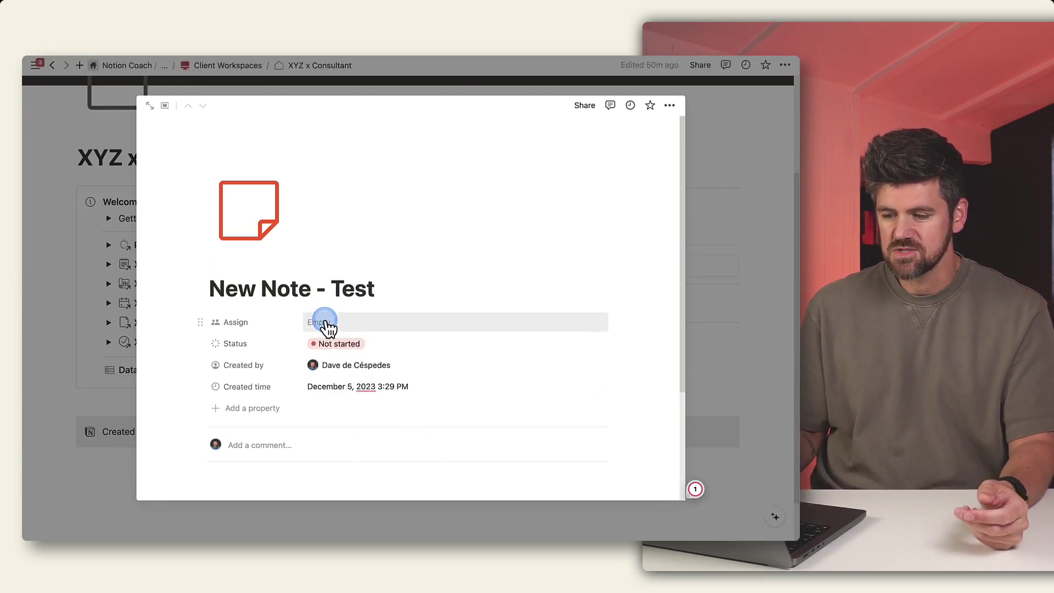
click(324, 322)
click(337, 358)
click(342, 245)
click(514, 363)
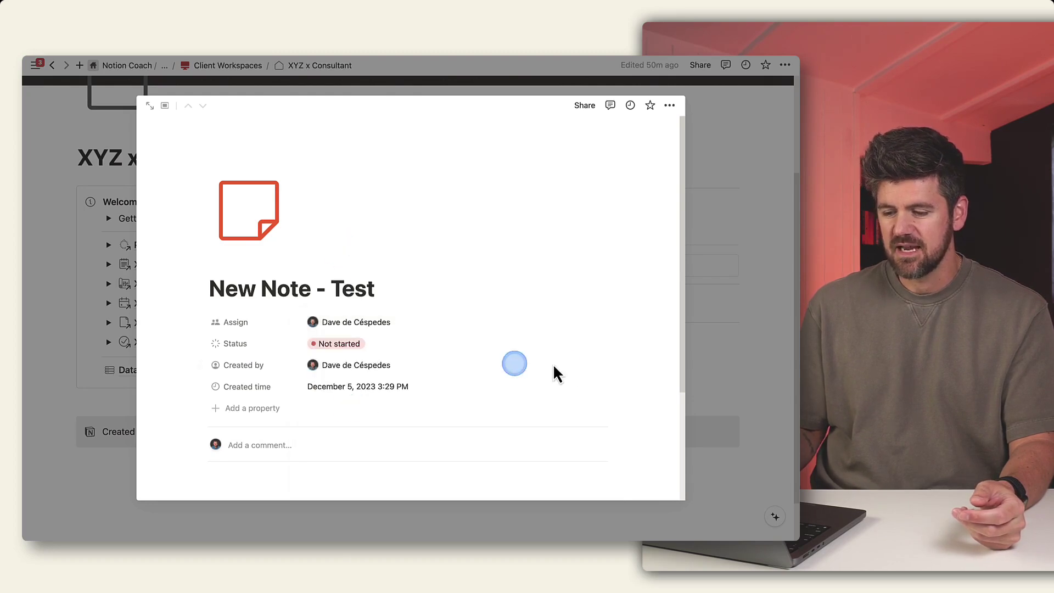
Step: Add the body line 'Any additional notes' and close the note back to the dashboard
click(441, 467)
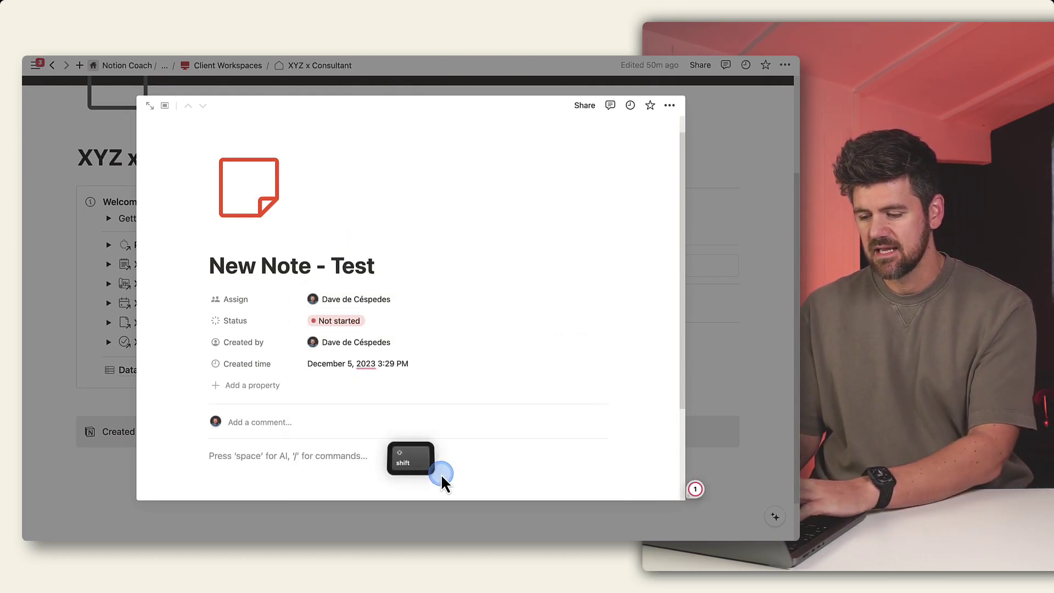
text(Any additional note)
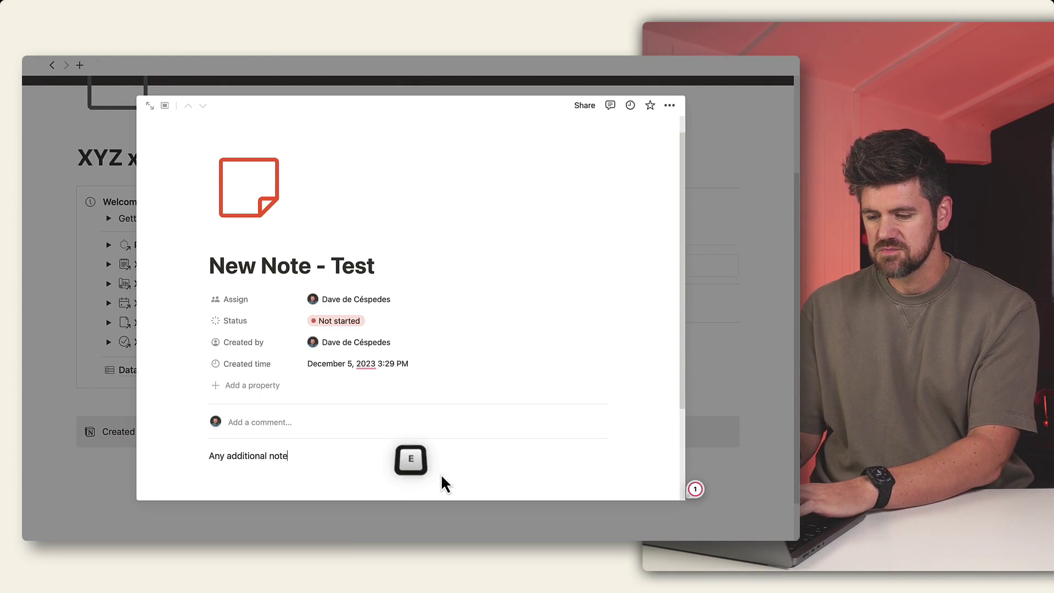
text(s b)
key(Escape)
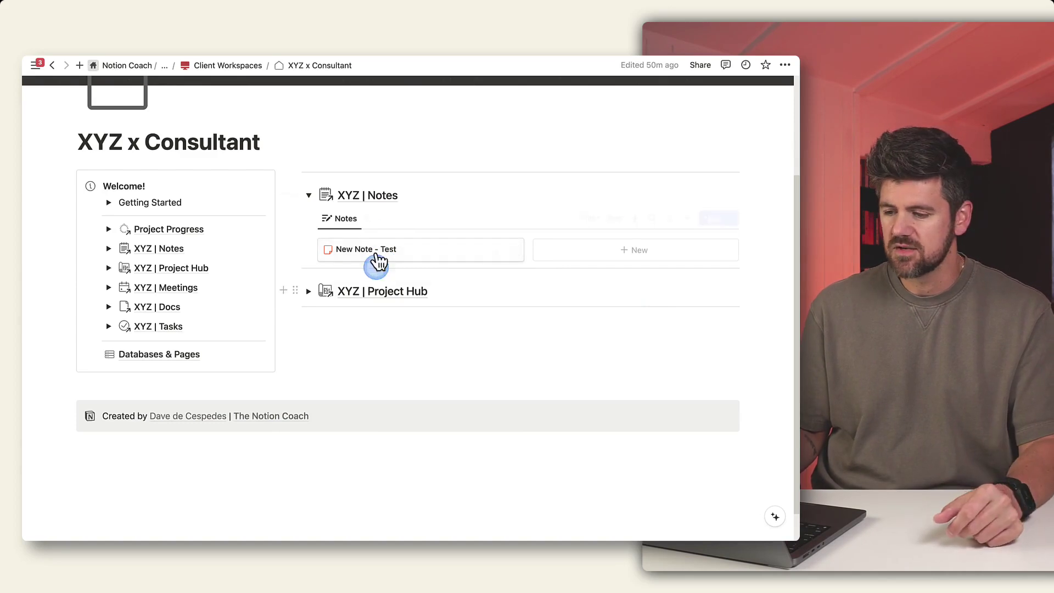
mouse_move(421, 250)
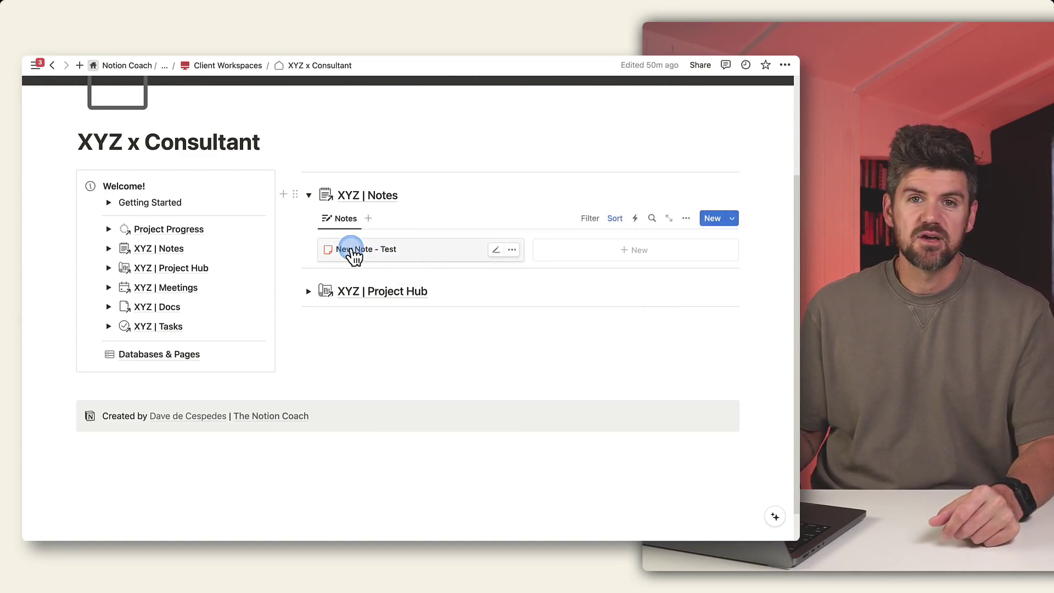
Step: Collapse XYZ | Notes and expand the XYZ | Project Hub description and timeline of the four phases
click(308, 195)
click(174, 268)
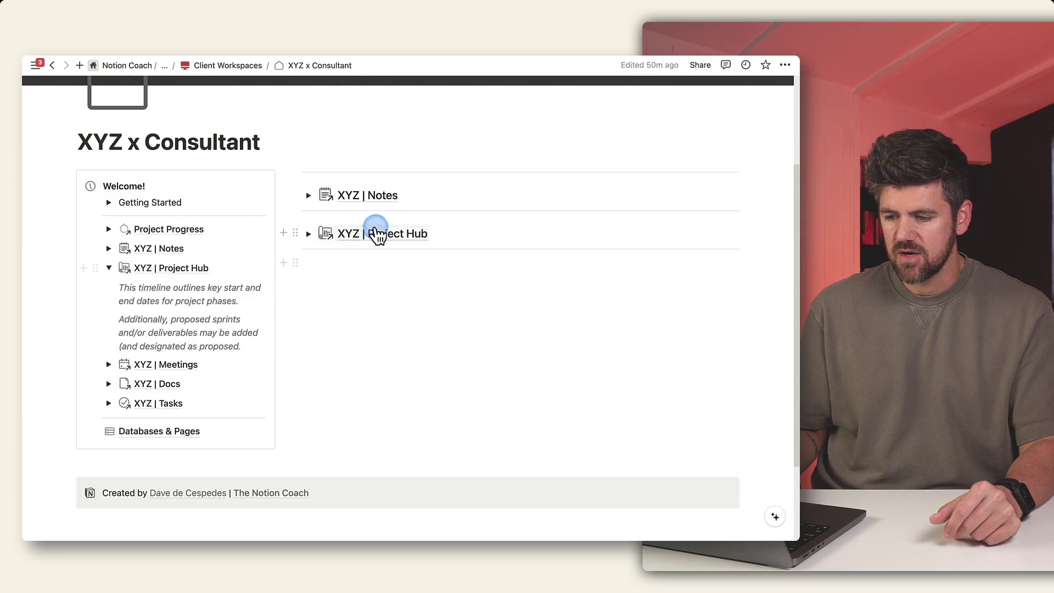
click(309, 234)
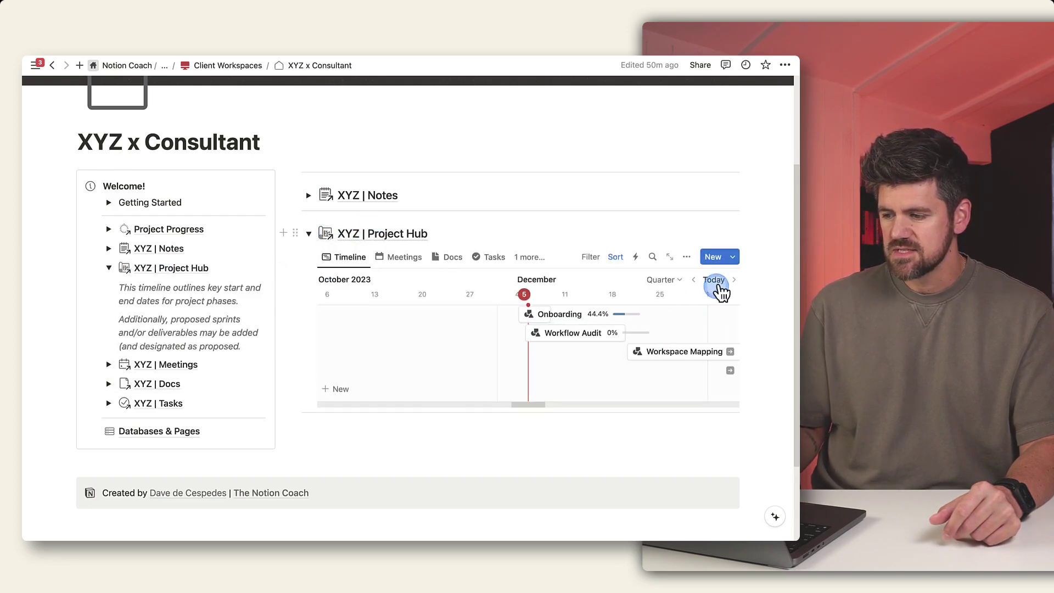
scroll(643, 354, right, 2)
scroll(642, 354, right, 2)
scroll(644, 354, right, 2)
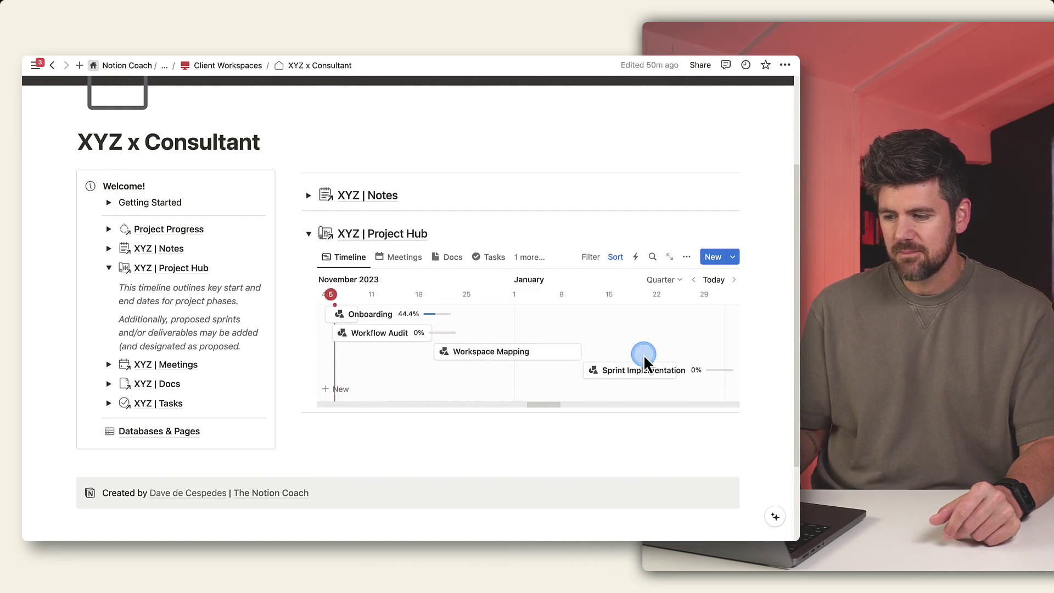
scroll(643, 354, left, 1)
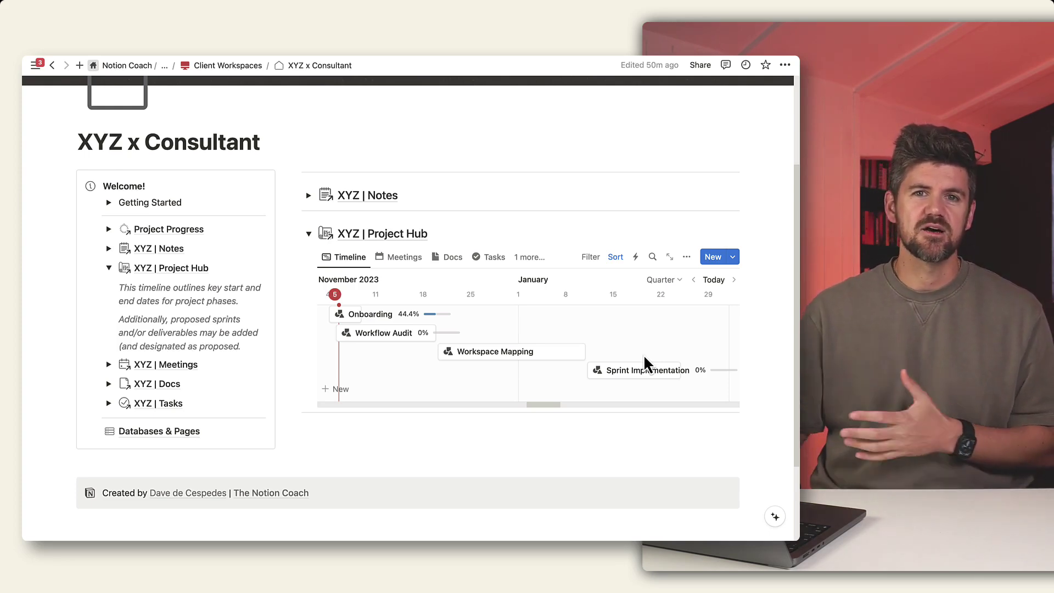
mouse_move(406, 292)
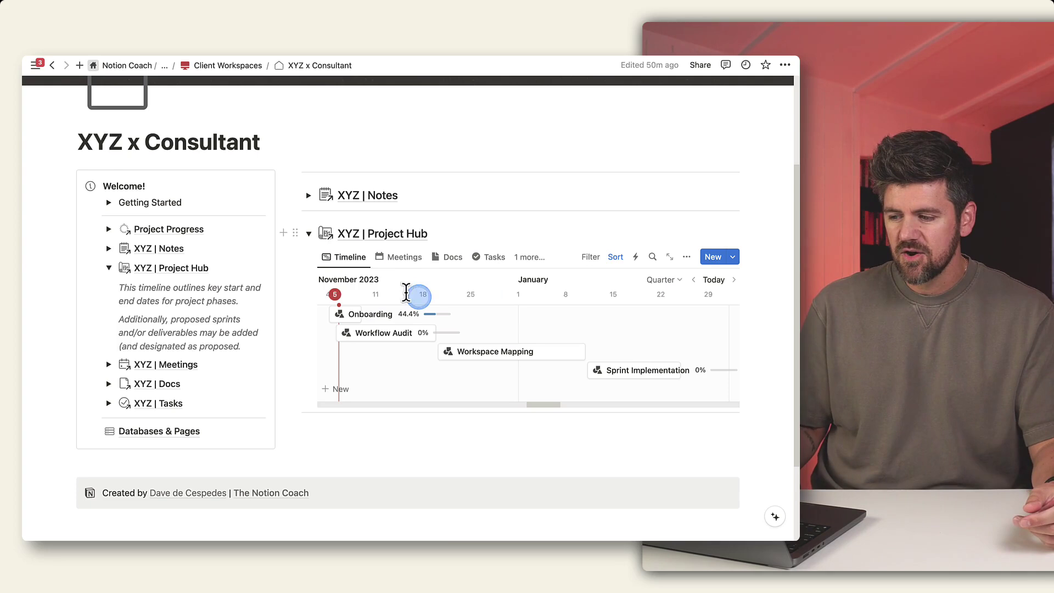
Step: Zoom out and turn on the database title in the timeline view's layout settings
key(ctrl+minus)
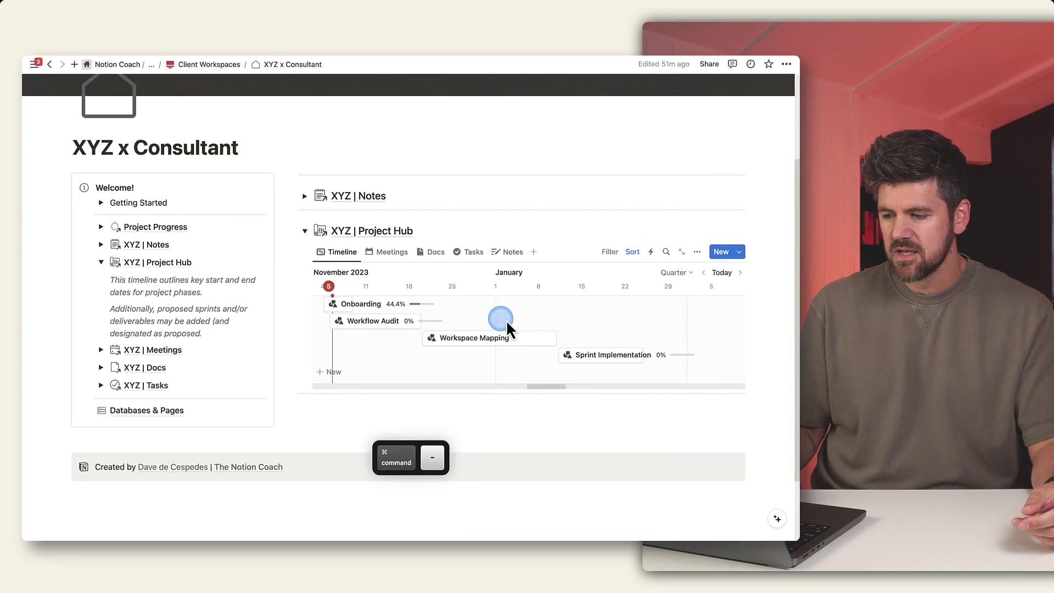
scroll(323, 284, up, 1)
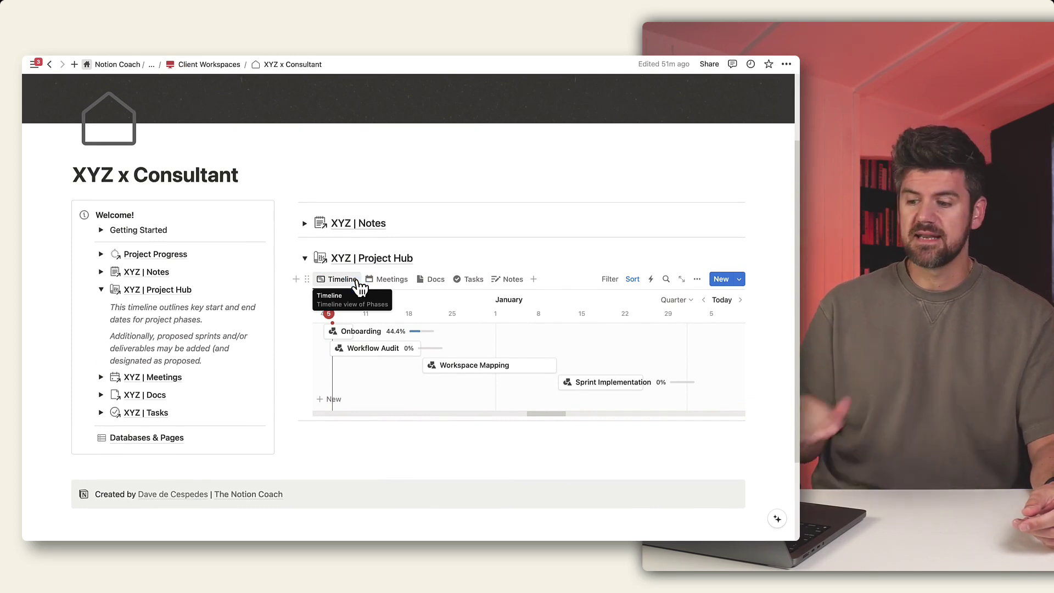
click(665, 277)
click(698, 279)
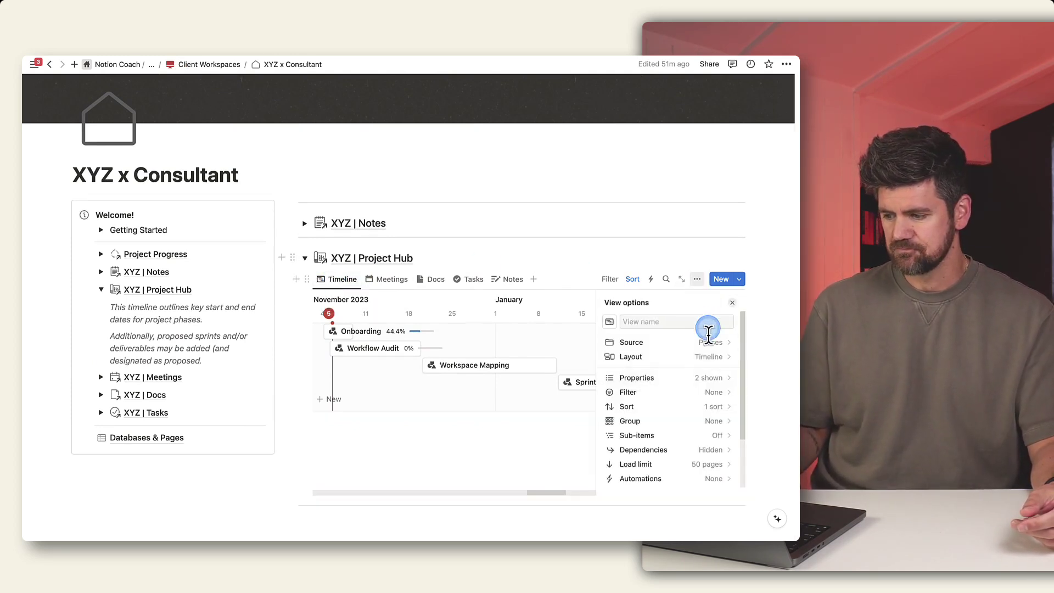
click(707, 355)
click(729, 419)
click(666, 243)
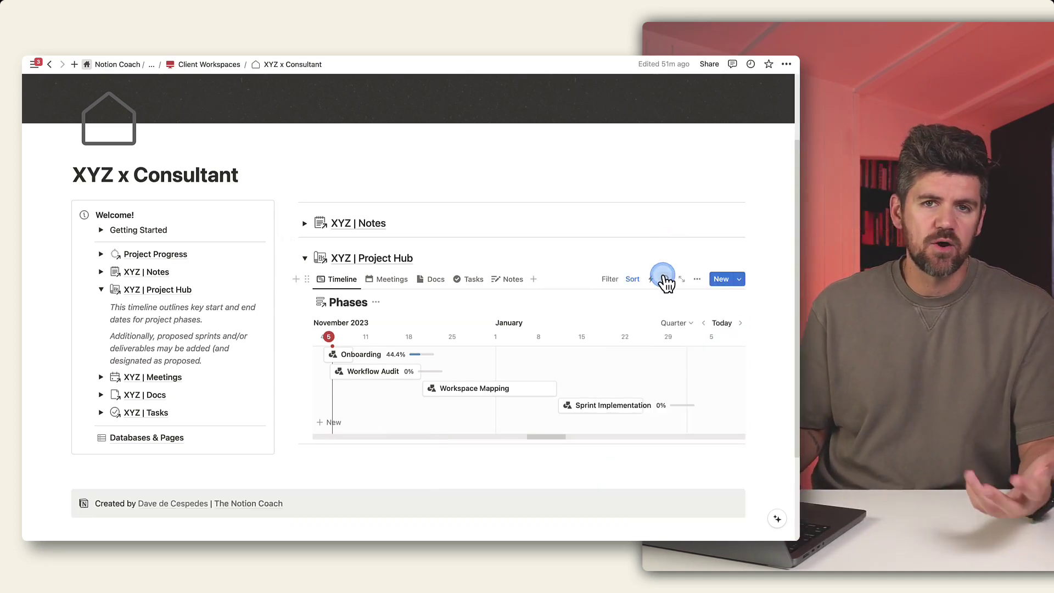
Step: Expand Project Progress in the Welcome callout to show the phase cards
click(338, 314)
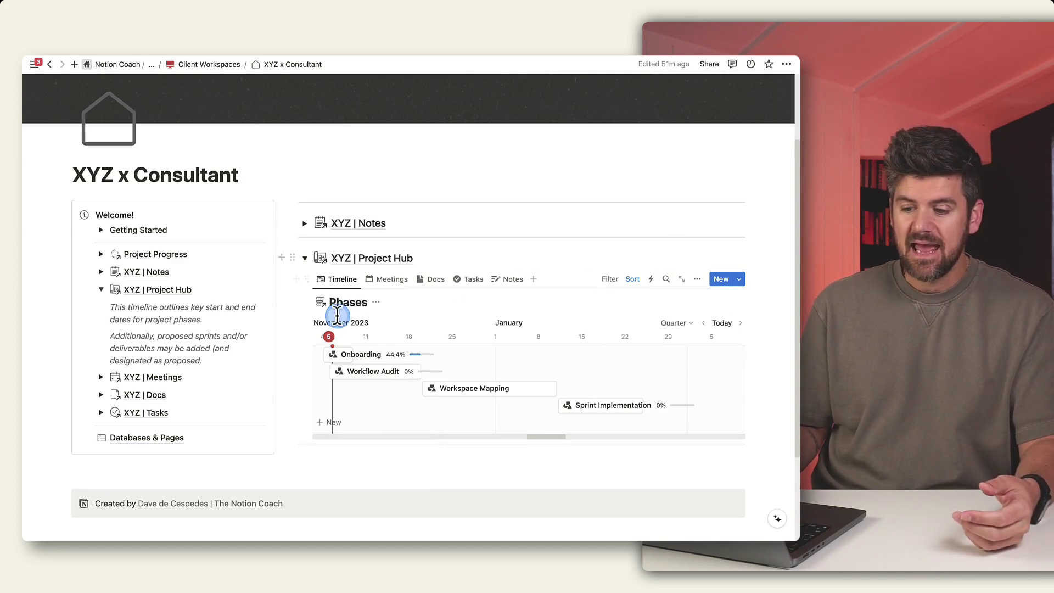
click(101, 254)
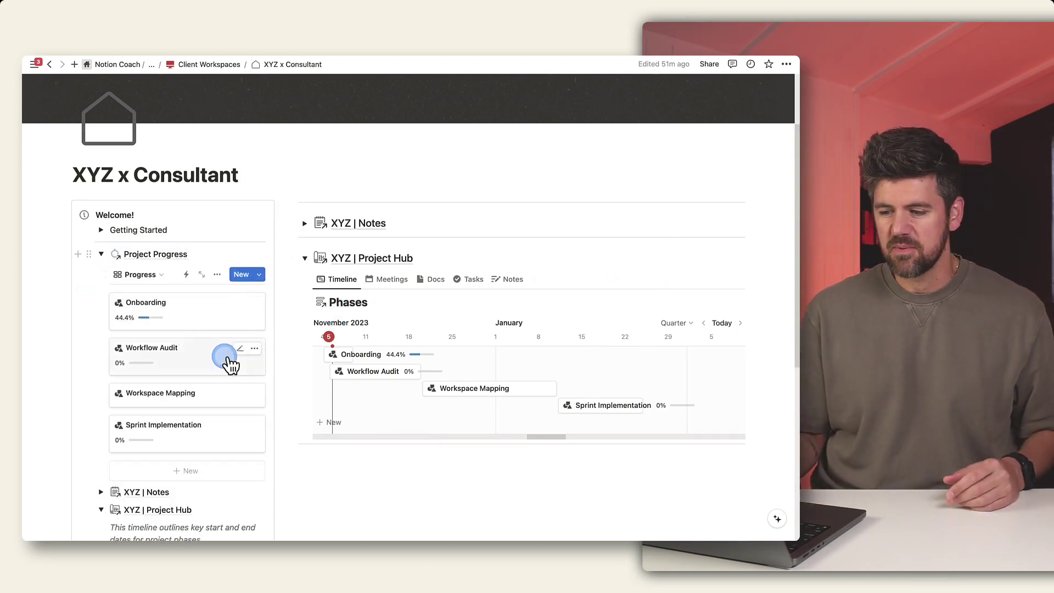
click(363, 355)
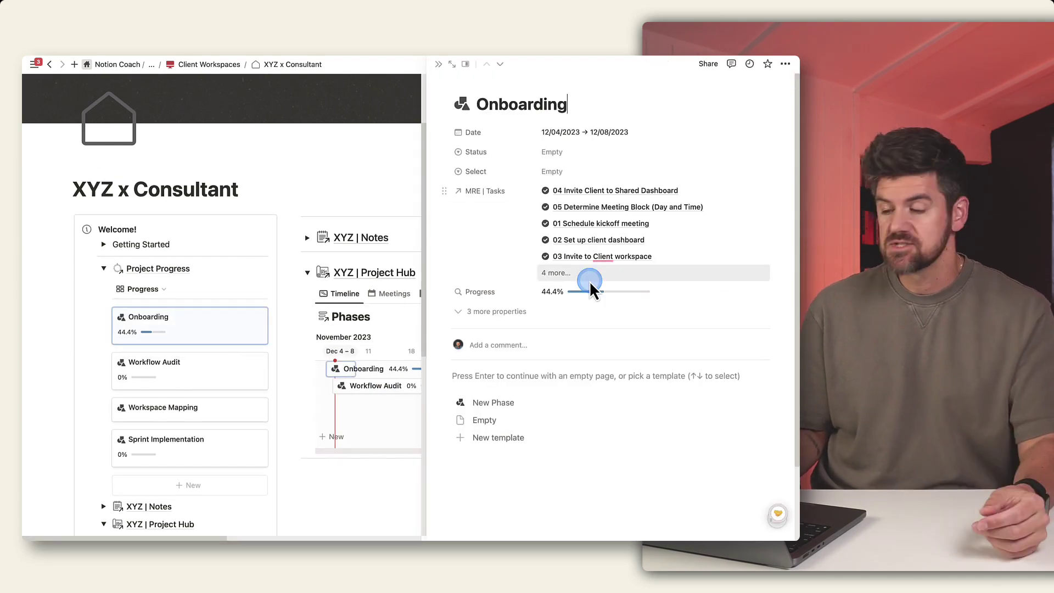
click(573, 173)
click(503, 137)
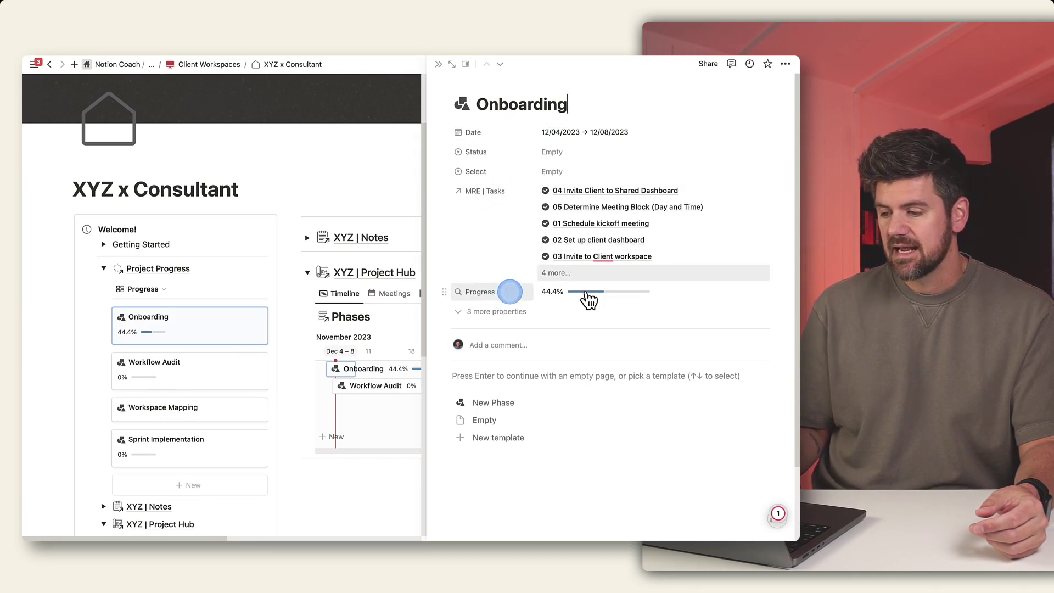
mouse_move(594, 293)
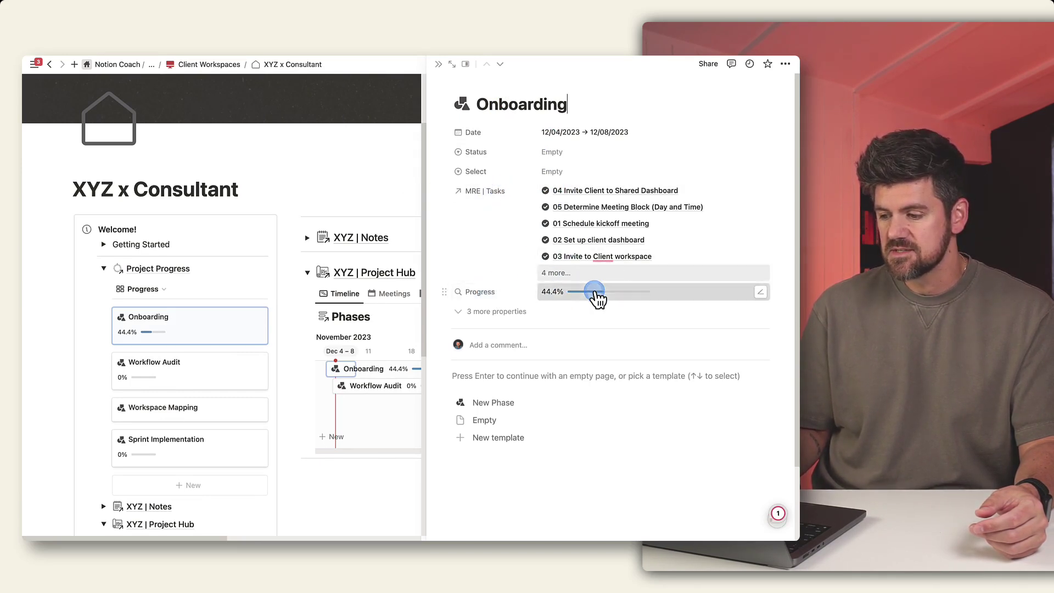
click(594, 291)
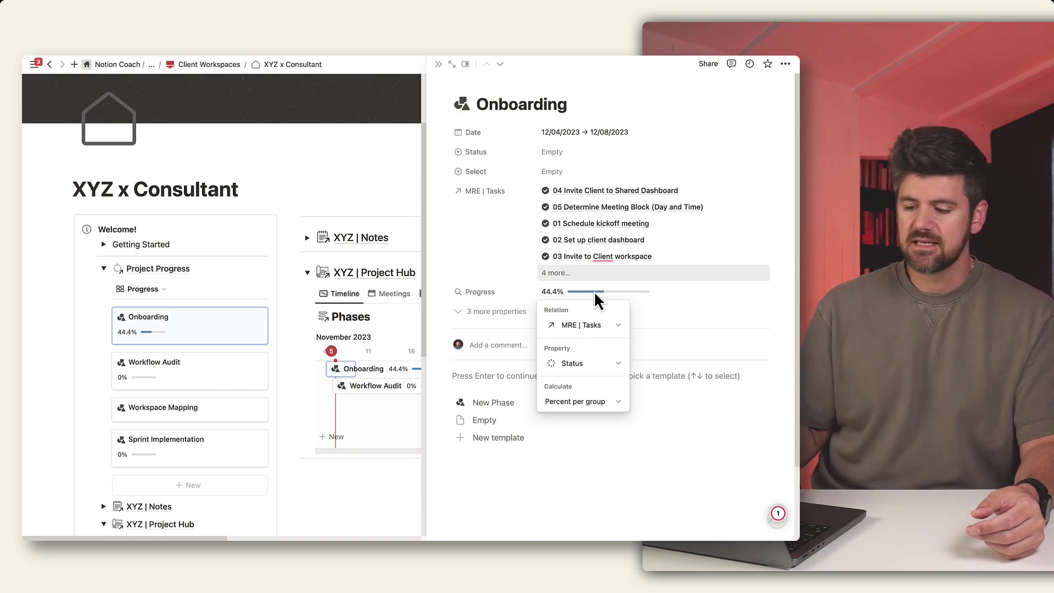
key(Escape)
key(Escape)
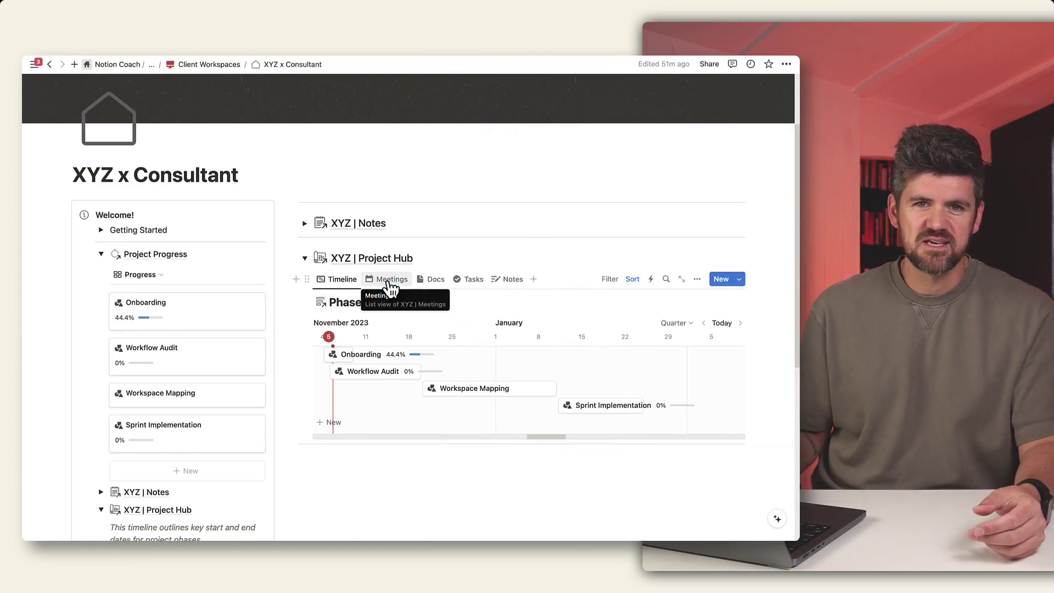
Step: Switch the Project Hub to the Meetings list and show its available templates
click(388, 291)
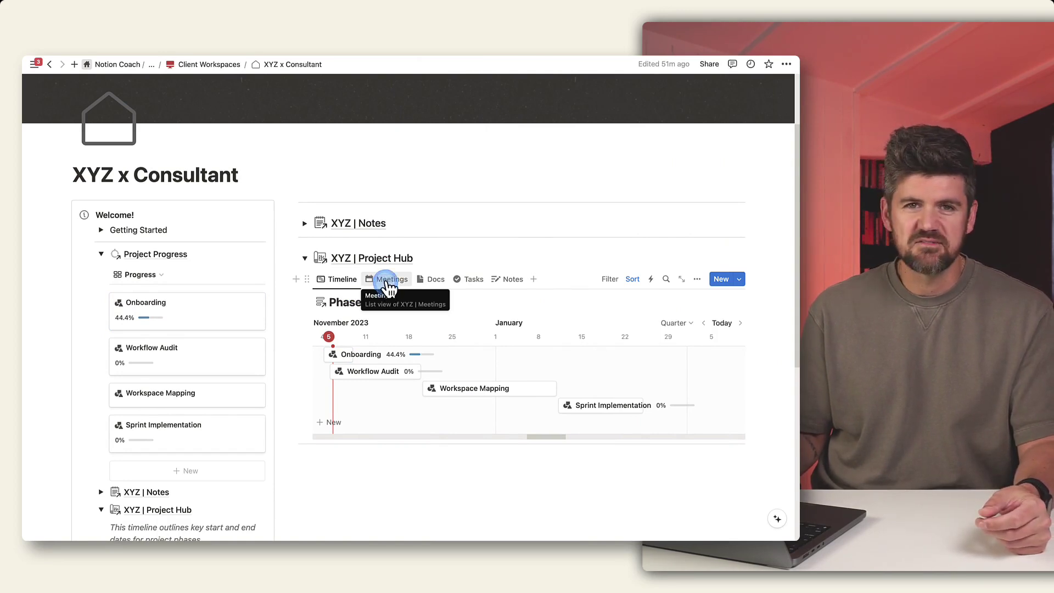
click(388, 283)
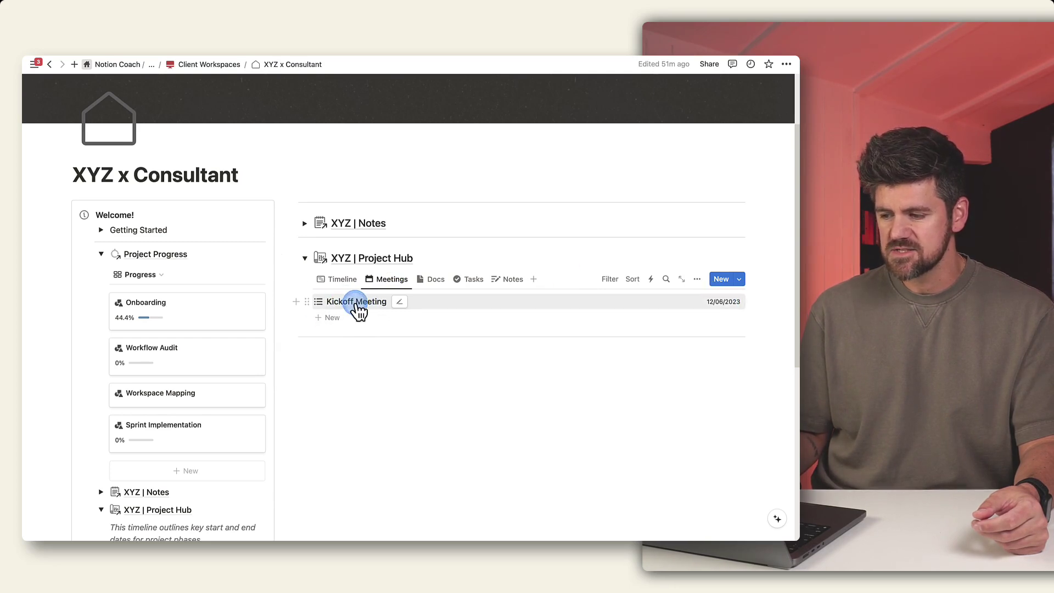
click(739, 280)
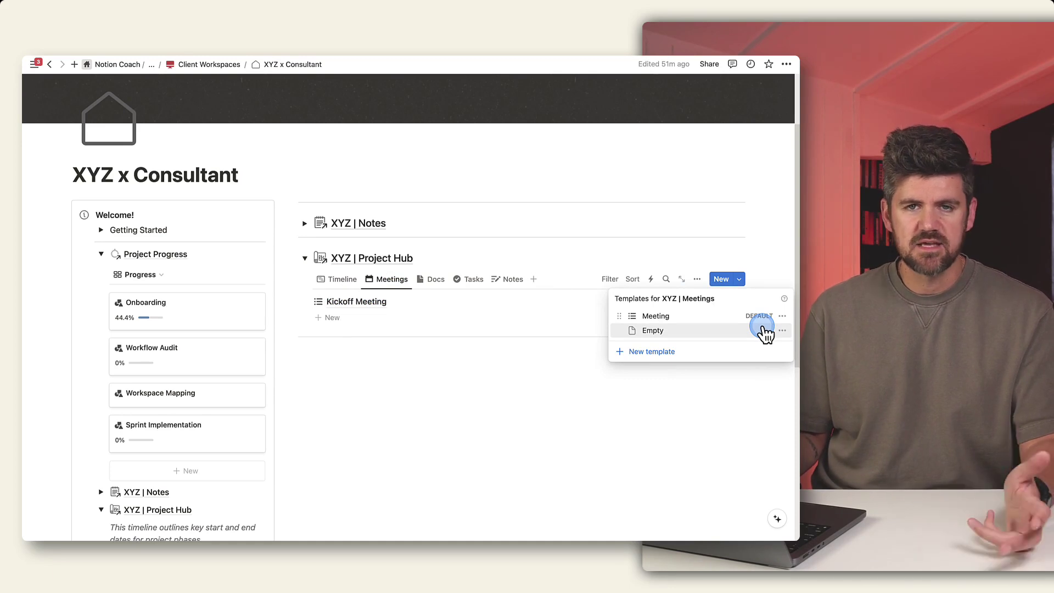
Step: Open the Meeting template for editing and focus its AI-generated Summary property
click(782, 316)
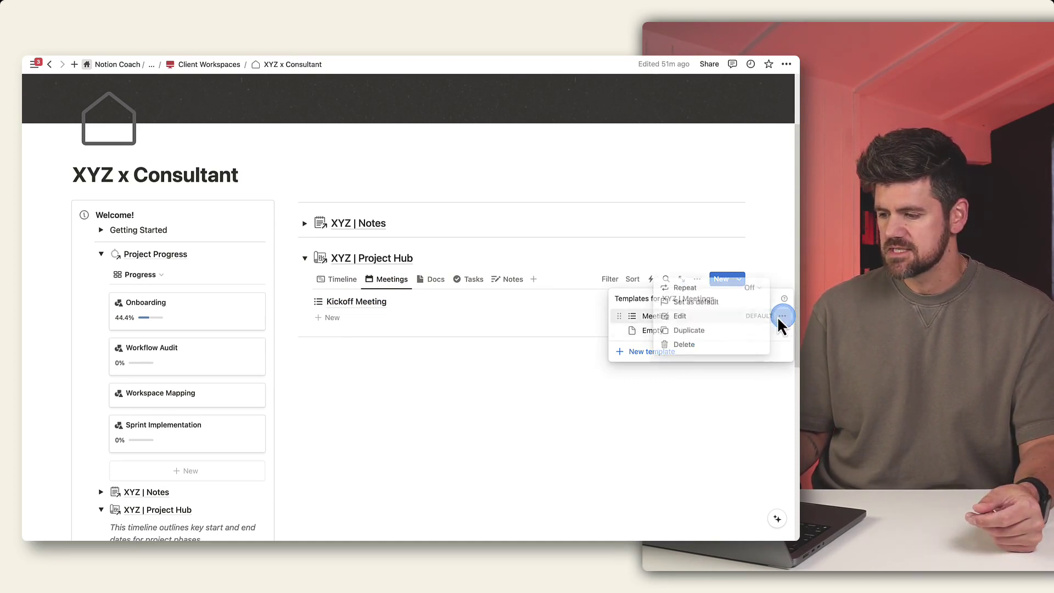
click(682, 315)
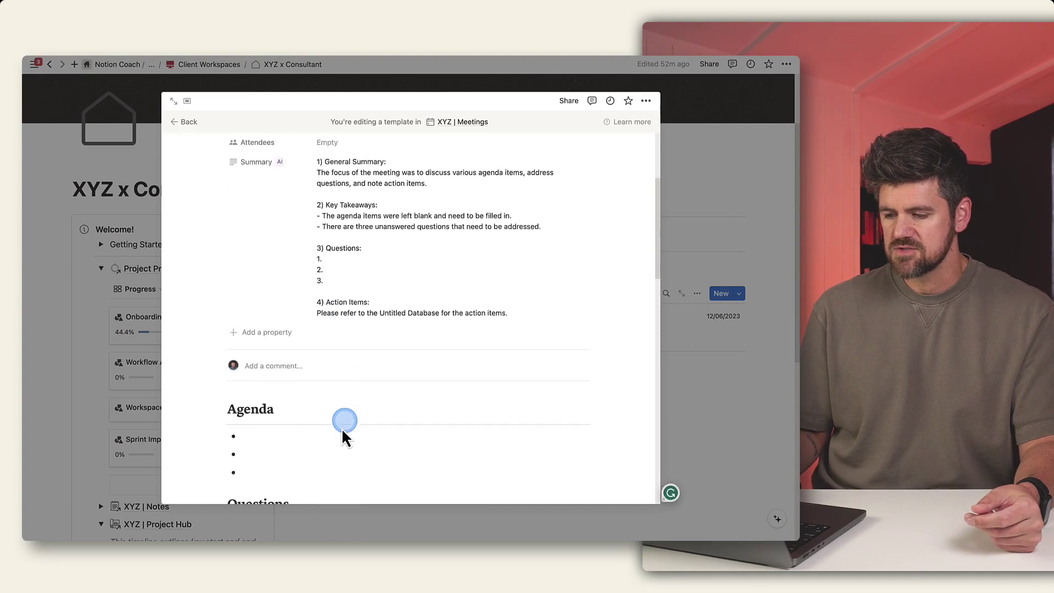
scroll(341, 433, down, 5)
scroll(343, 433, down, 1)
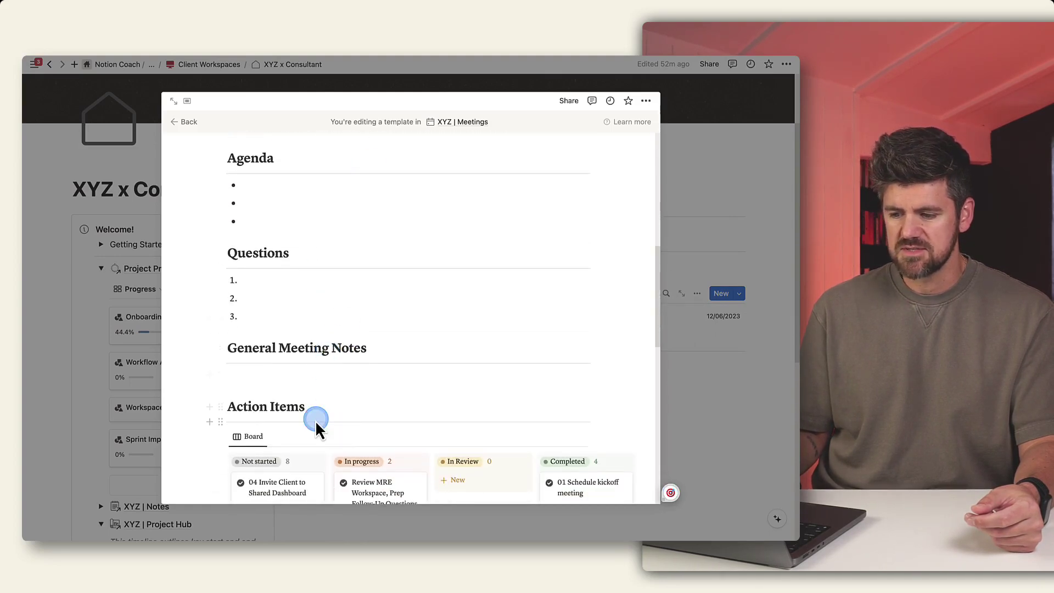
scroll(317, 424, down, 3)
scroll(318, 376, down, 1)
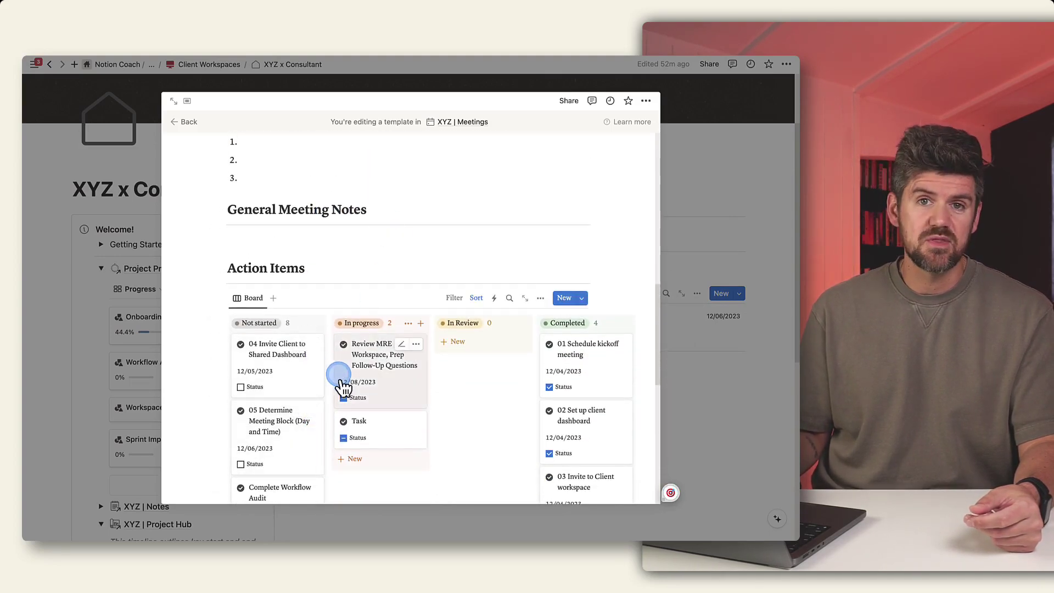
scroll(343, 389, down, 1)
scroll(343, 393, down, 1)
scroll(345, 394, up, 1)
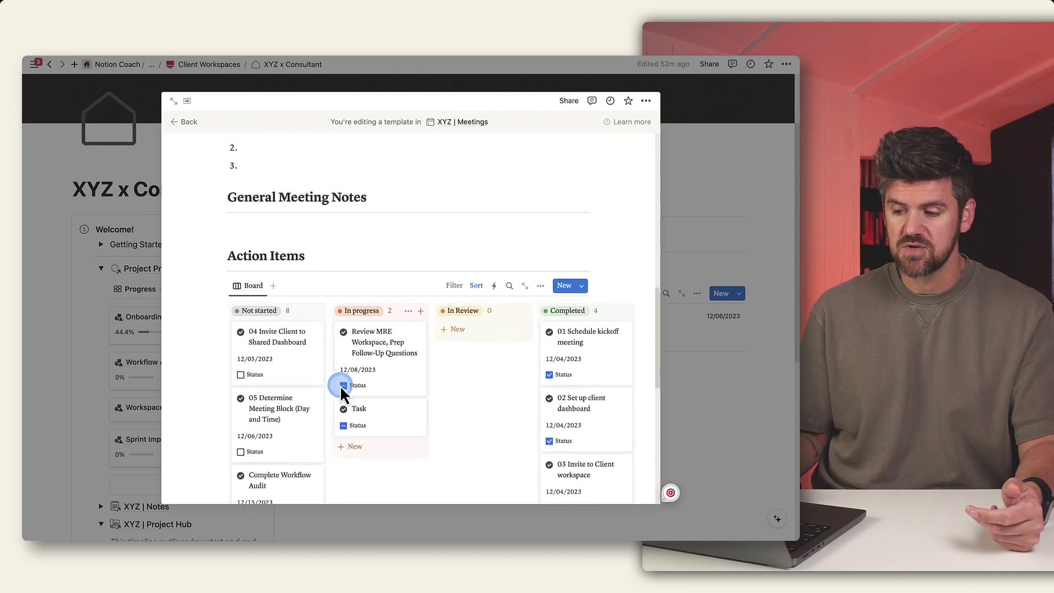
scroll(344, 394, up, 3)
scroll(340, 385, up, 1)
scroll(340, 384, up, 1)
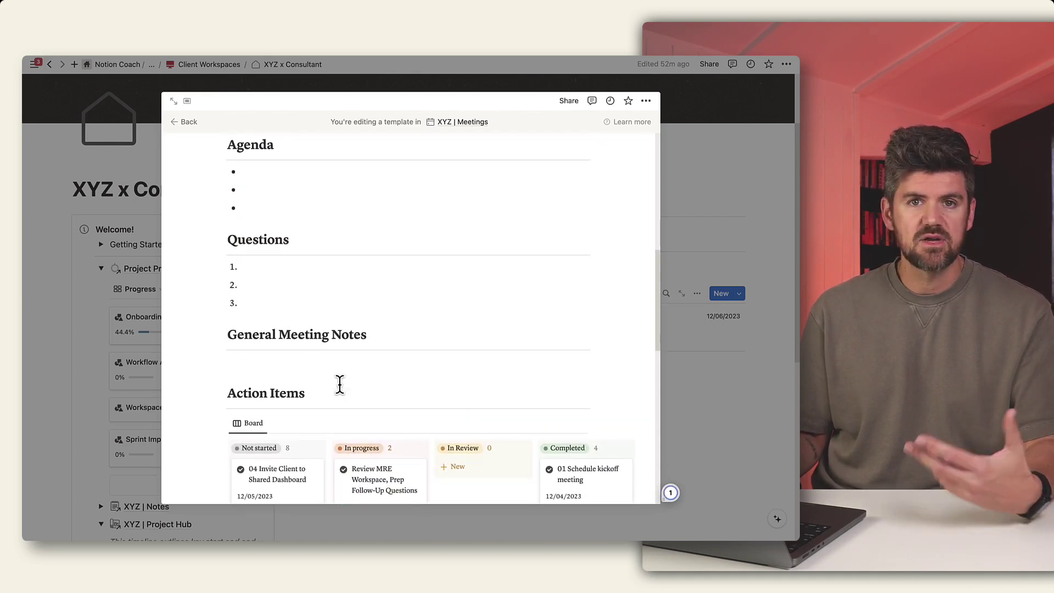
scroll(339, 386, up, 4)
scroll(341, 393, up, 3)
scroll(342, 395, up, 1)
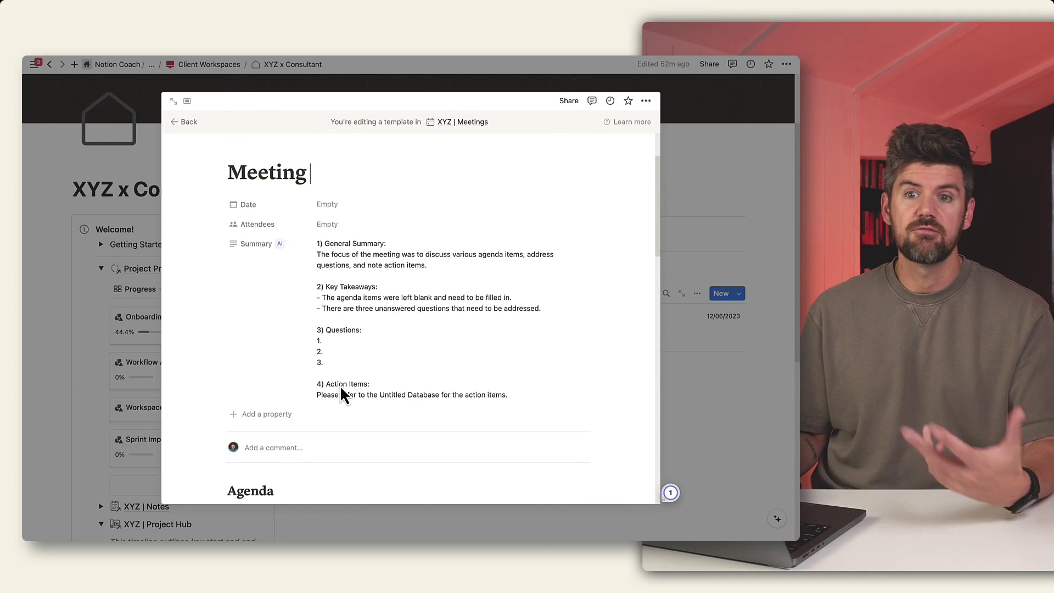
click(346, 309)
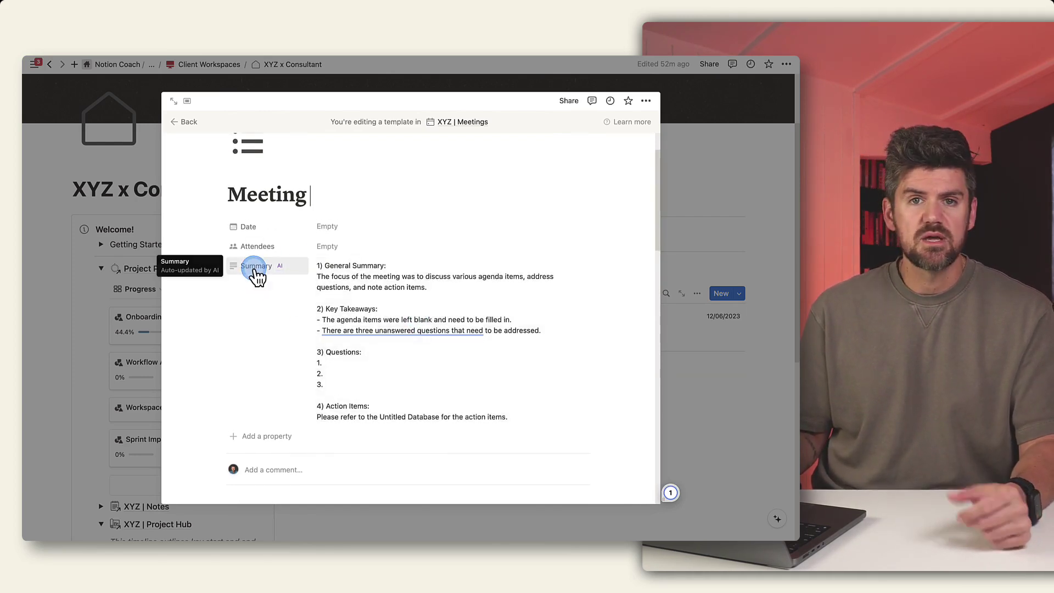
mouse_move(413, 320)
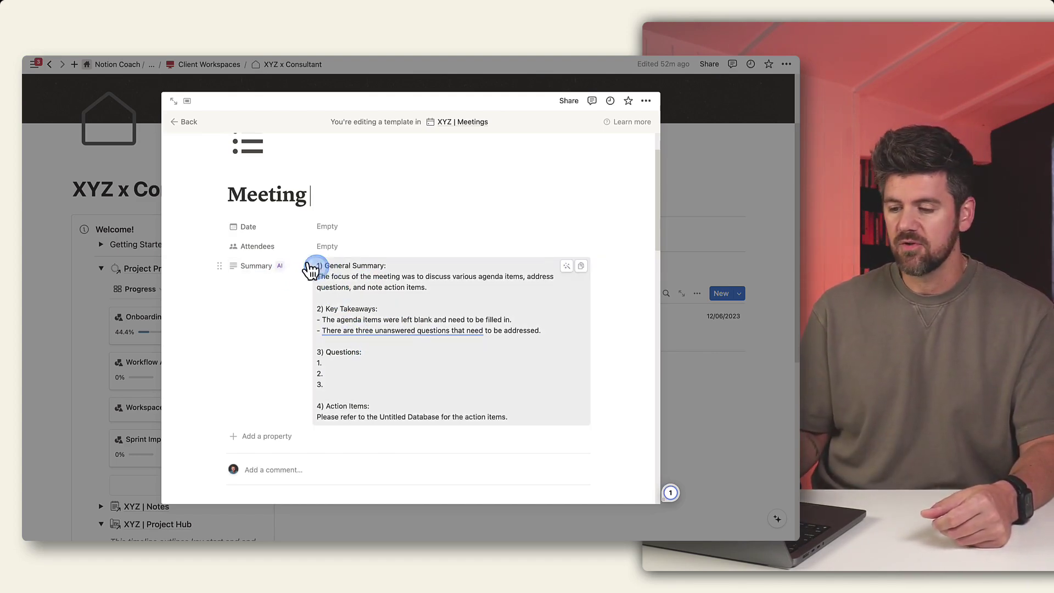
click(256, 268)
click(259, 302)
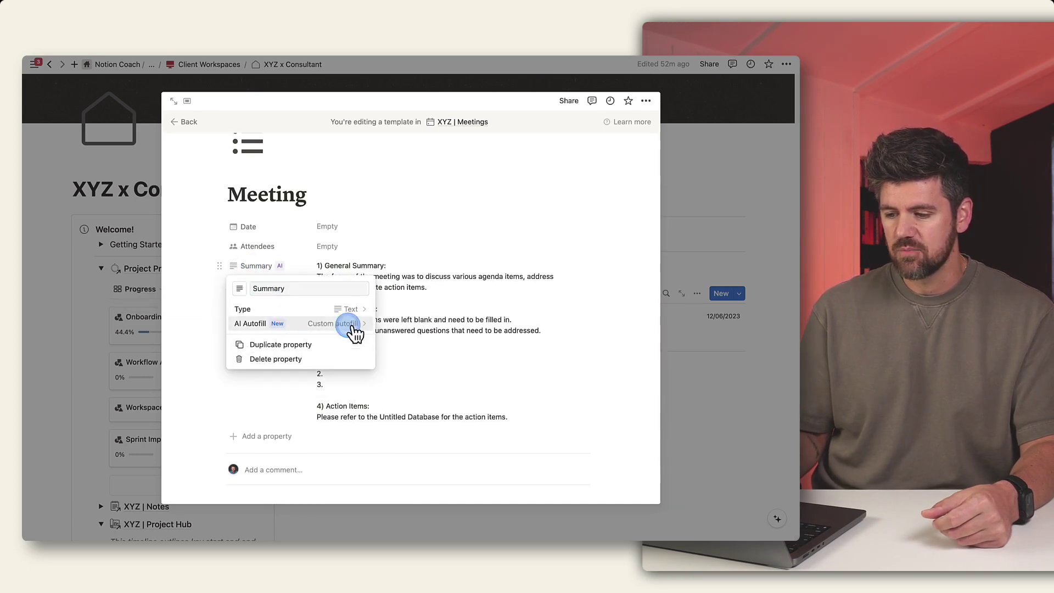
click(354, 330)
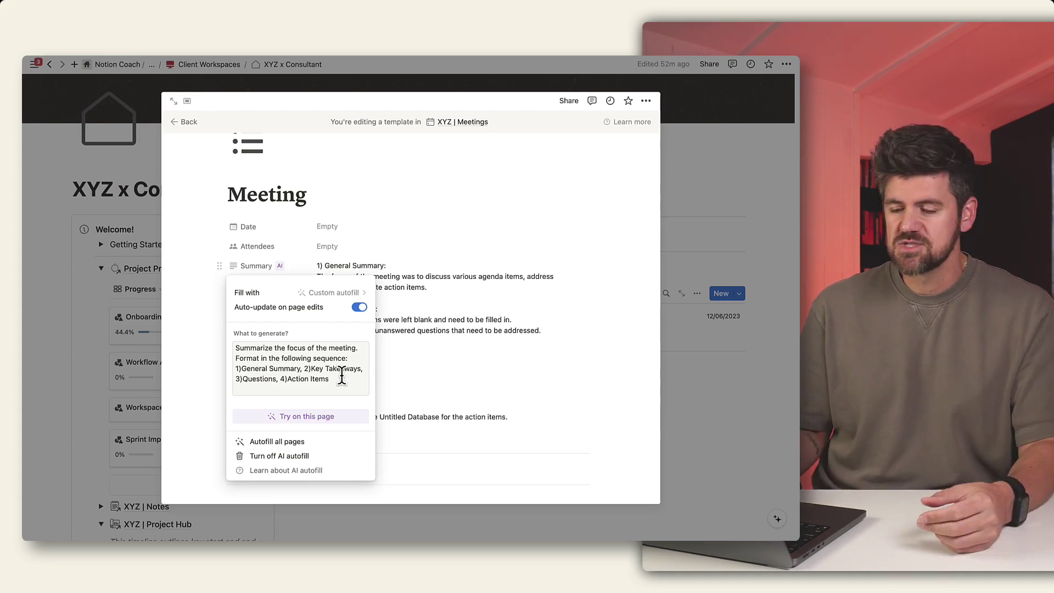
click(331, 227)
click(107, 376)
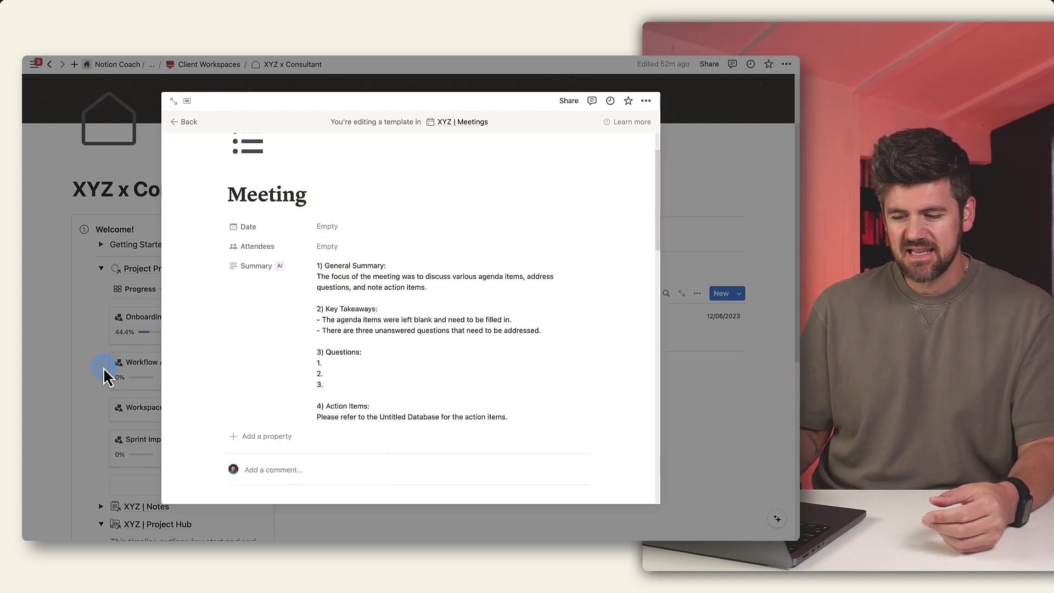
Step: Return to the dashboard, collapse Project Progress and the Project Hub text, and expand the XYZ | Meetings description
click(432, 302)
click(273, 321)
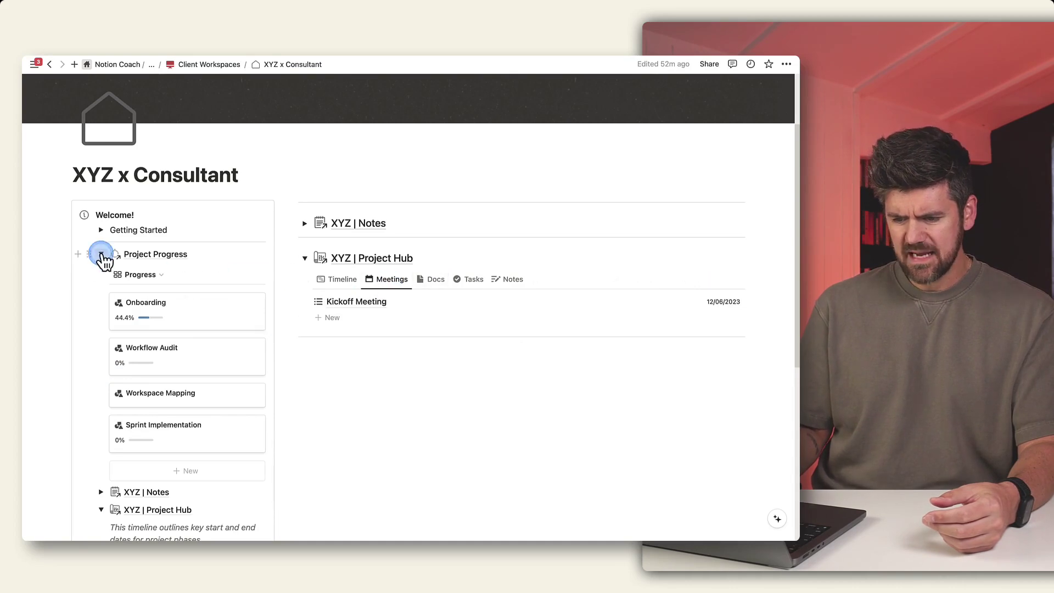
click(102, 254)
click(101, 290)
click(167, 349)
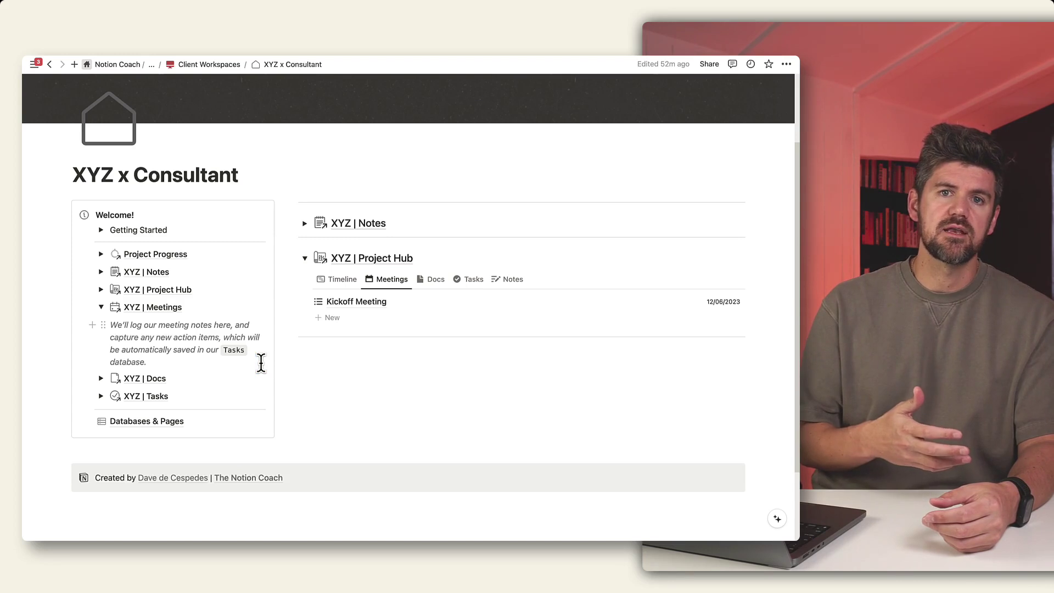
Step: Switch the Project Hub to its Docs list of documents
click(261, 362)
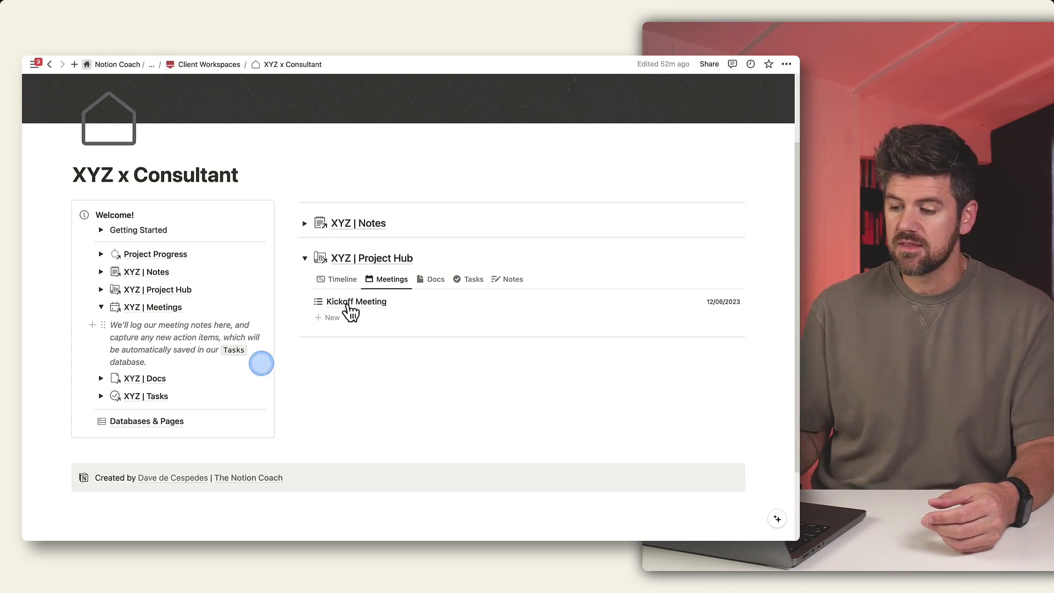
click(434, 284)
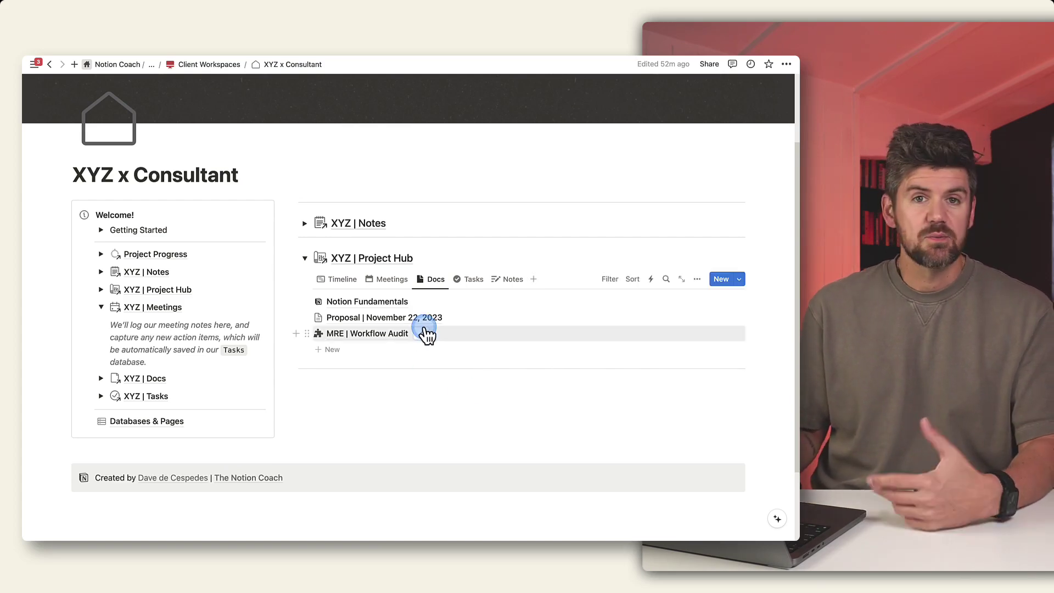
mouse_move(368, 334)
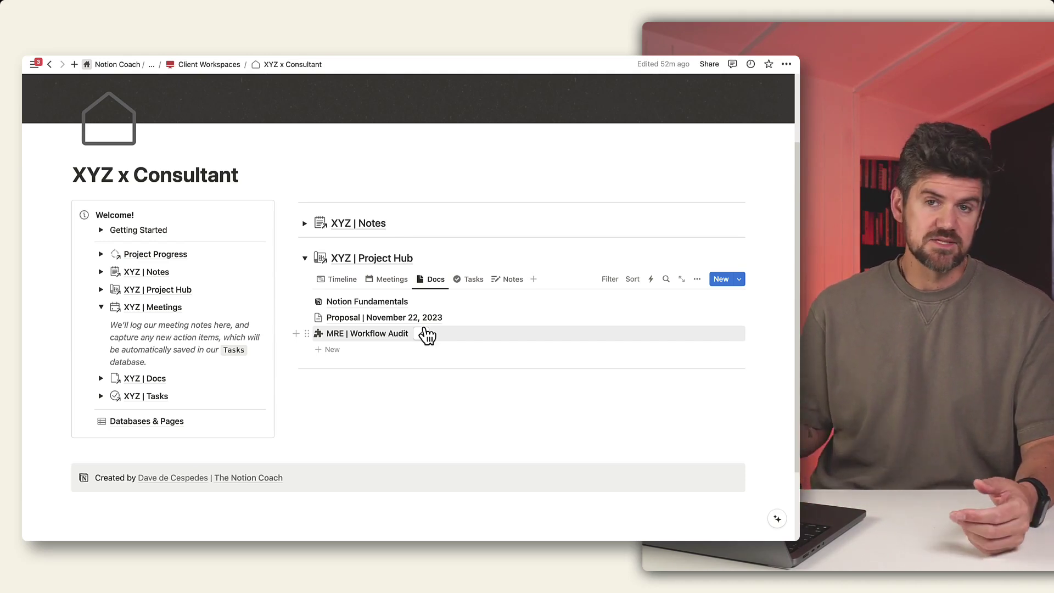
Step: Show the Tasks board, collapsing and re-expanding the Onboarding, Workflow Audit and Sprint Implementation groups
click(467, 264)
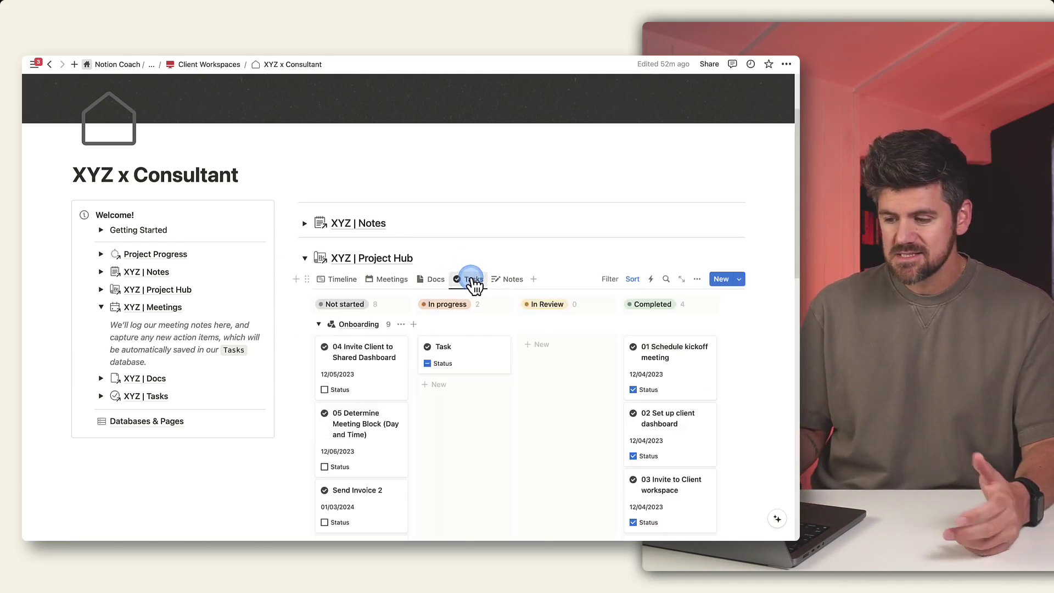
click(320, 325)
click(319, 344)
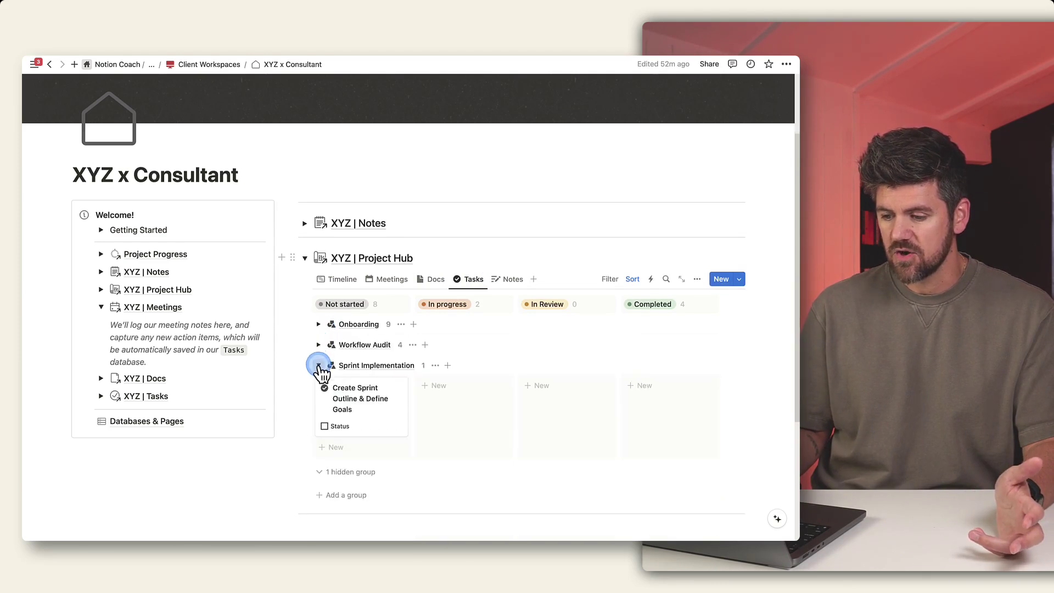
click(319, 365)
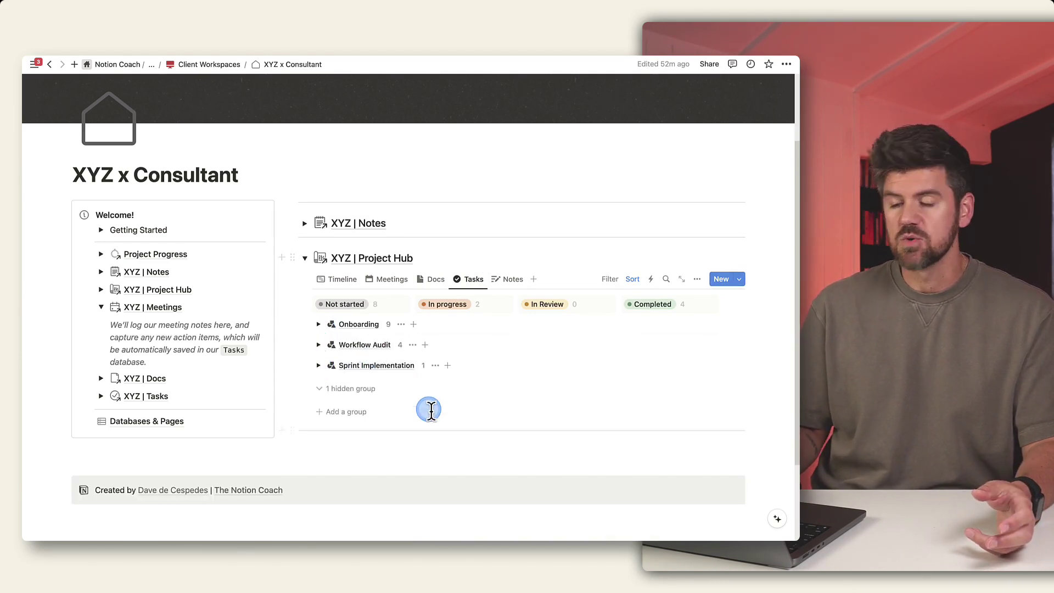
scroll(429, 409, up, 1)
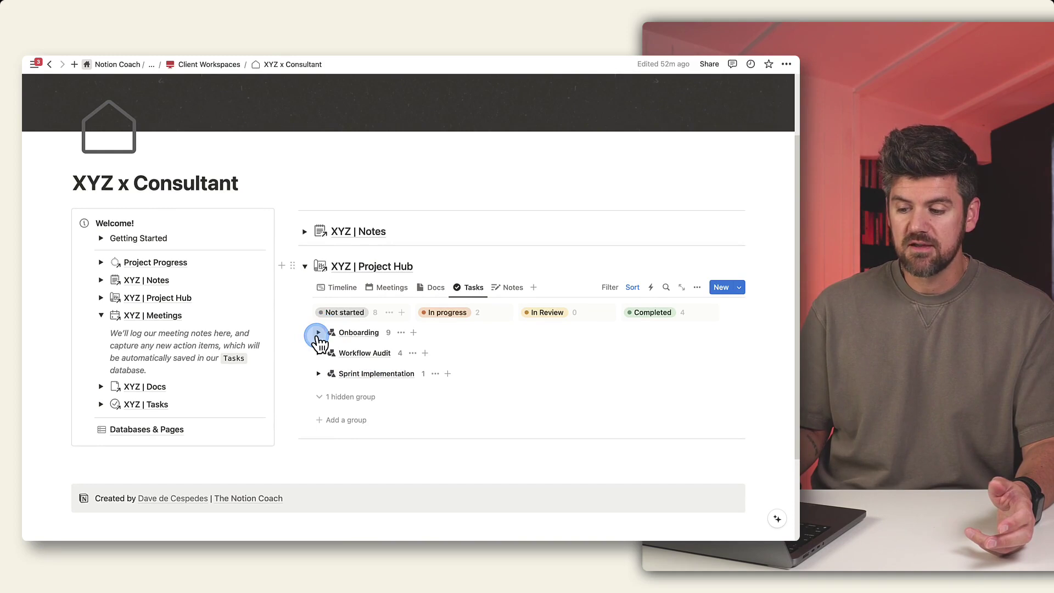
click(319, 333)
scroll(365, 403, down, 2)
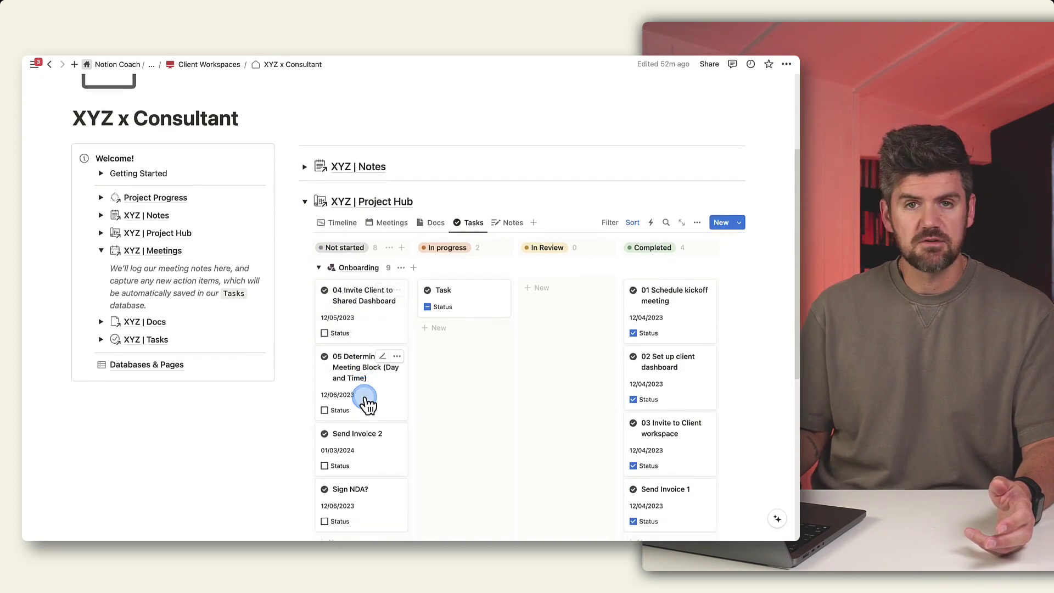
scroll(367, 404, down, 1)
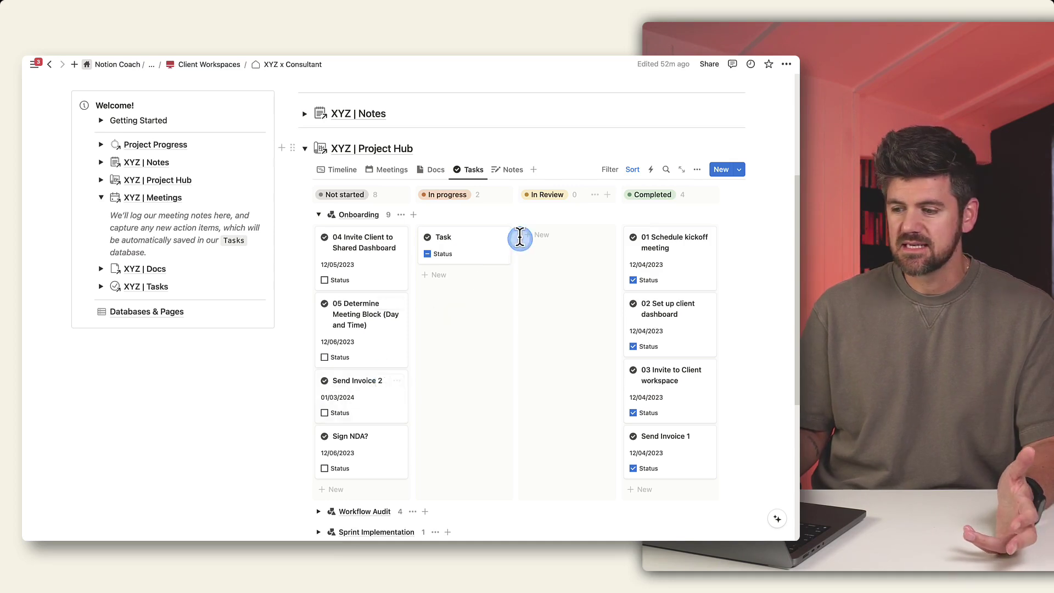
drag(501, 252, 507, 258)
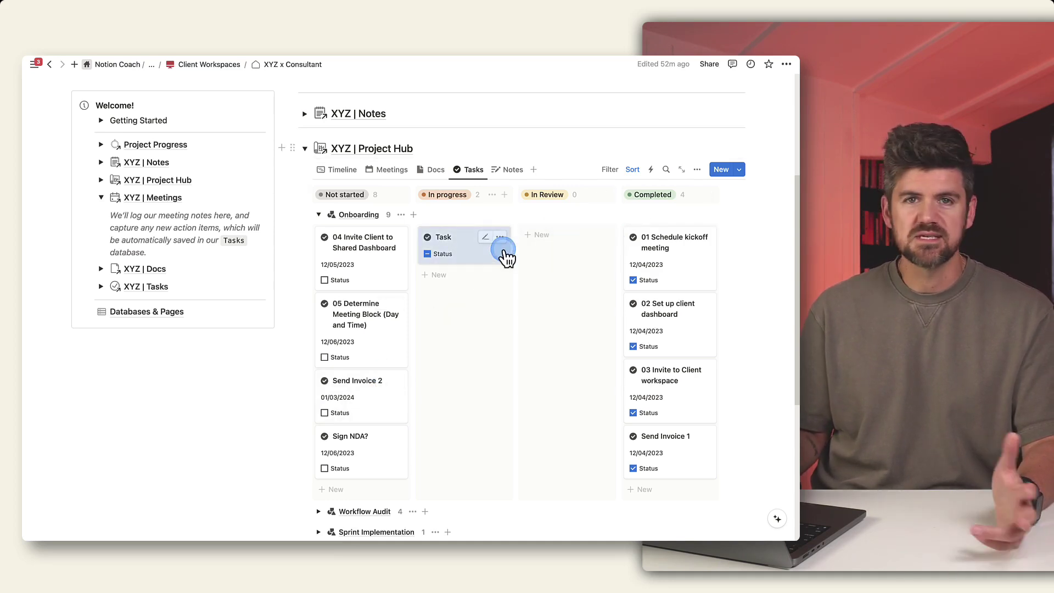
click(318, 214)
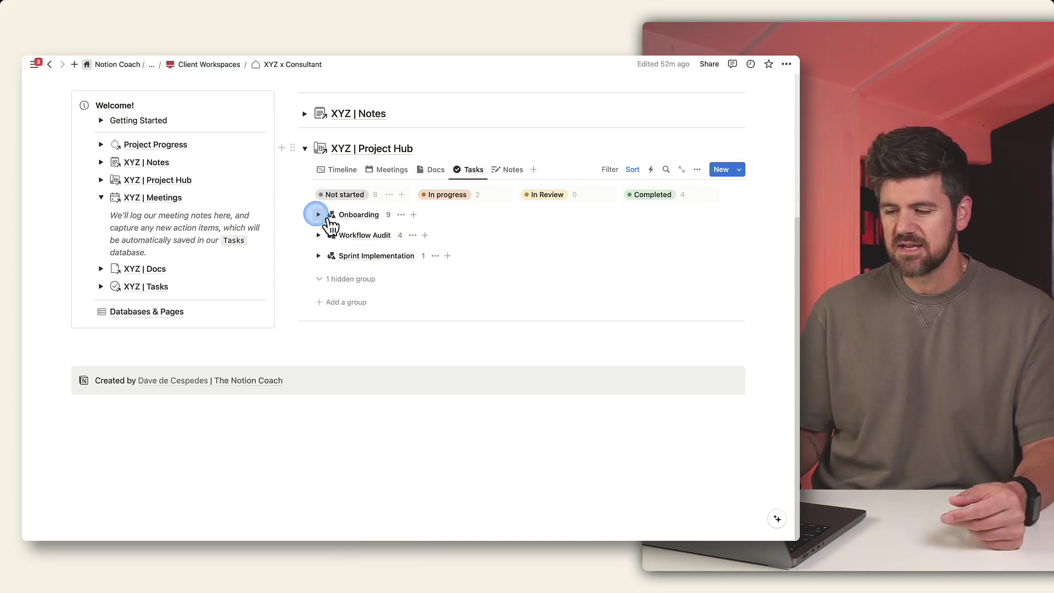
Step: Switch to the Notes tab listing 'New Note - Test', then collapse the Project Hub section
click(514, 171)
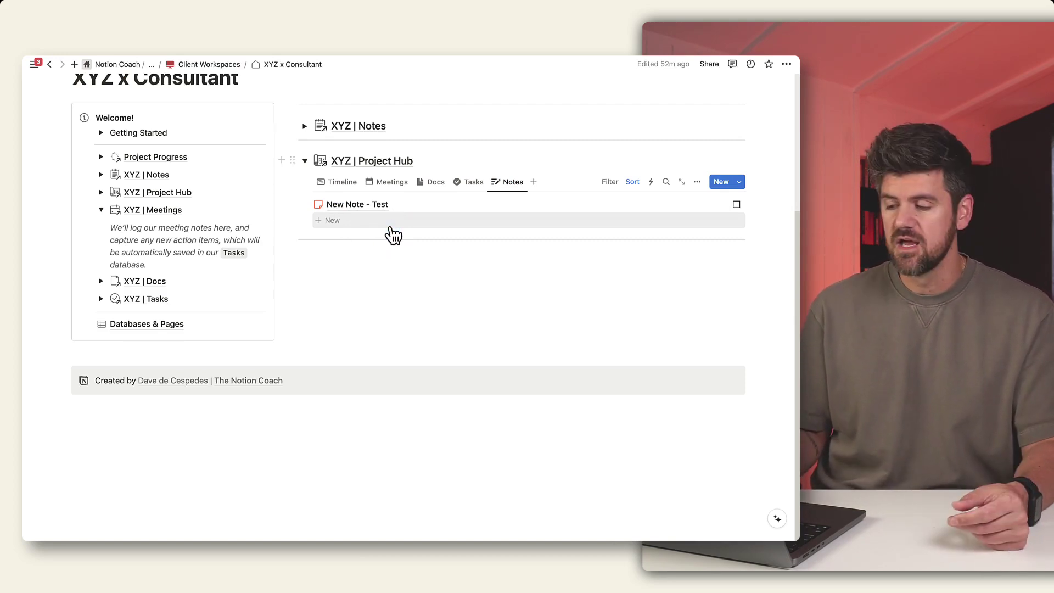
scroll(388, 233, up, 1)
click(304, 178)
Step: Collapse the XYZ | Meetings description and open the Databases & Pages index
click(271, 333)
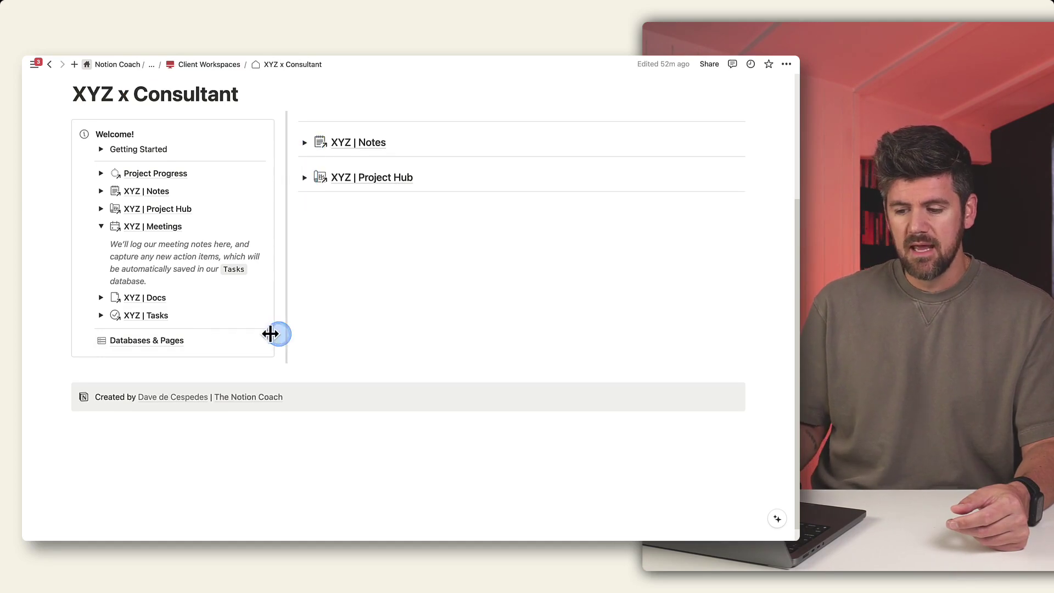
click(99, 221)
click(148, 330)
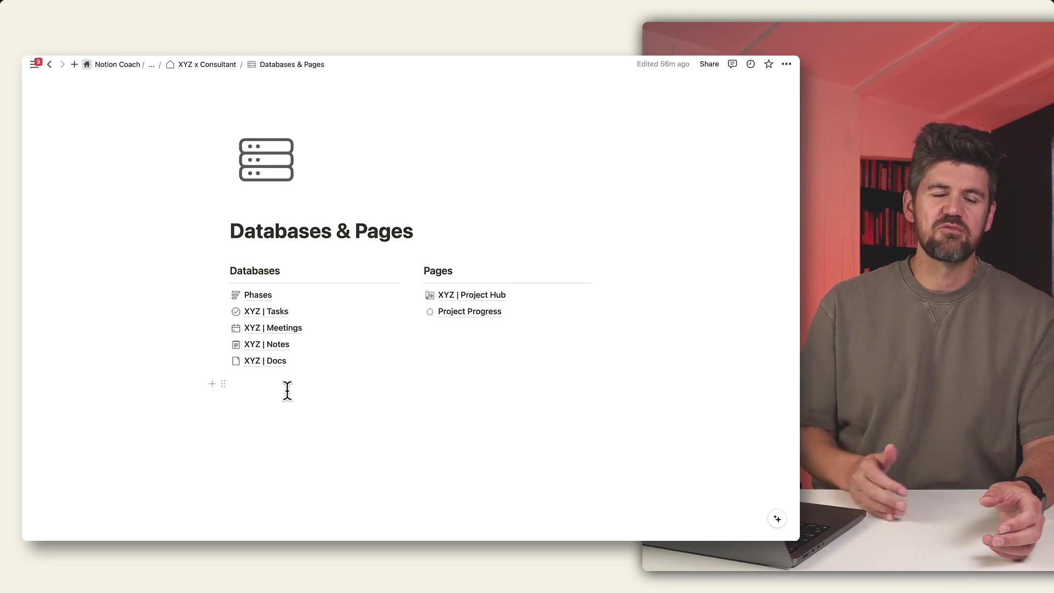
Step: Visit the Phases and XYZ | Tasks databases, returning to Databases & Pages each time
click(255, 295)
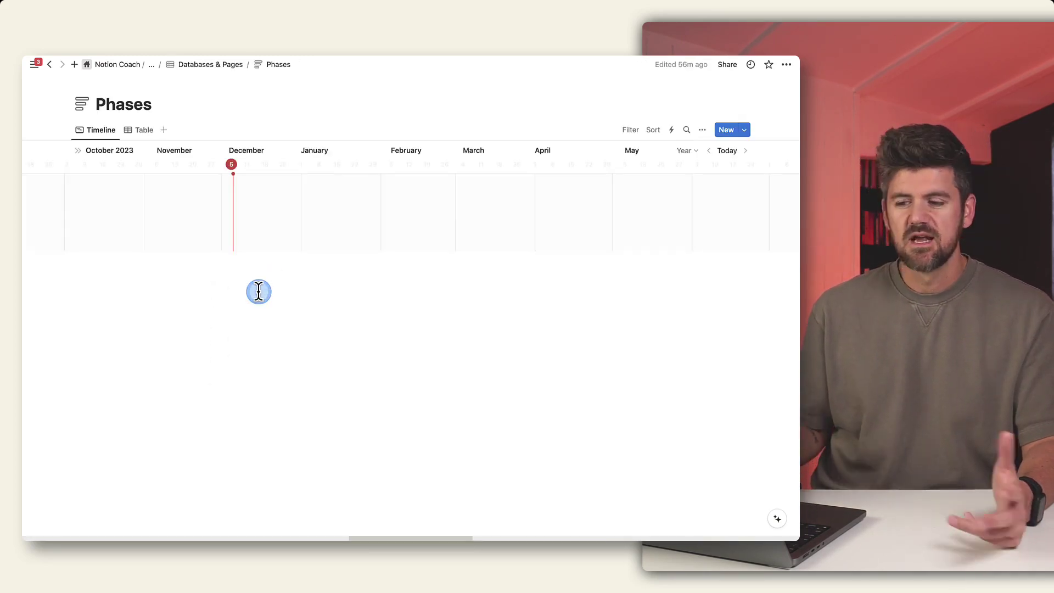
key(super+bracketleft)
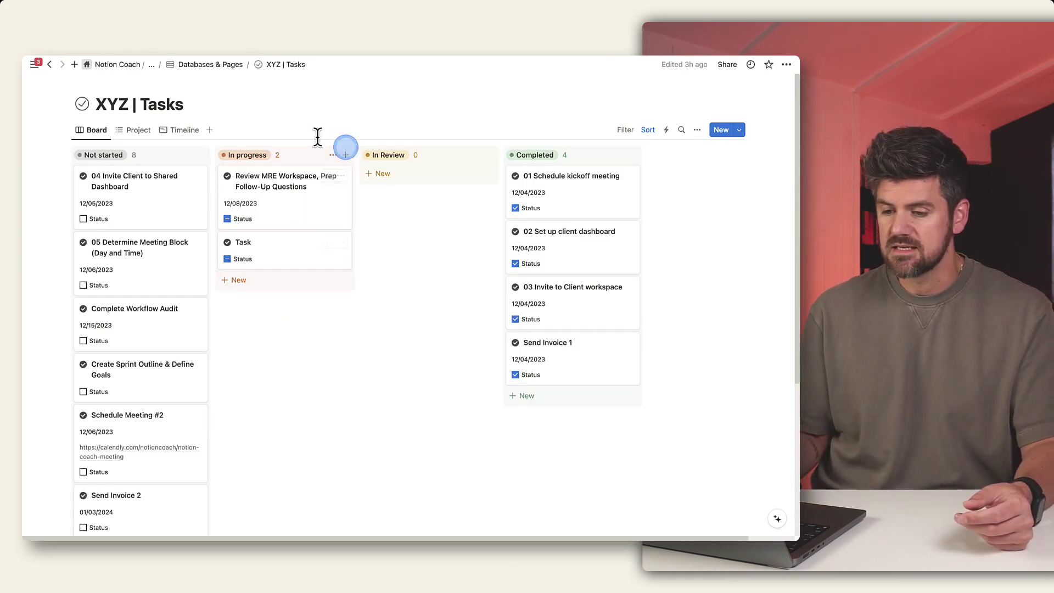
key(super+bracketleft)
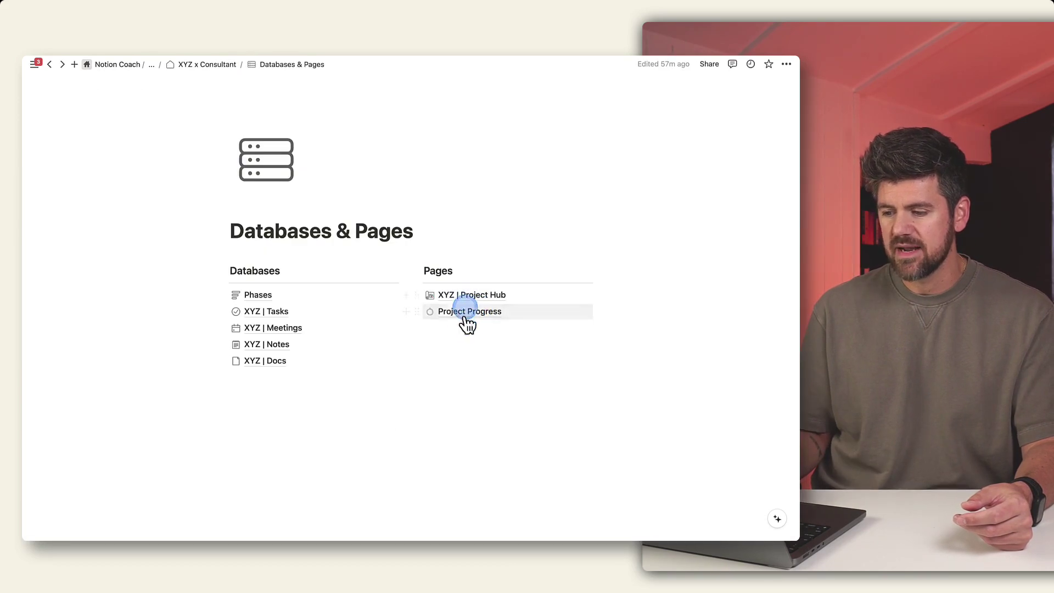
Step: Visit XYZ | Project Hub, go back, then open the standalone Project Progress page
click(463, 303)
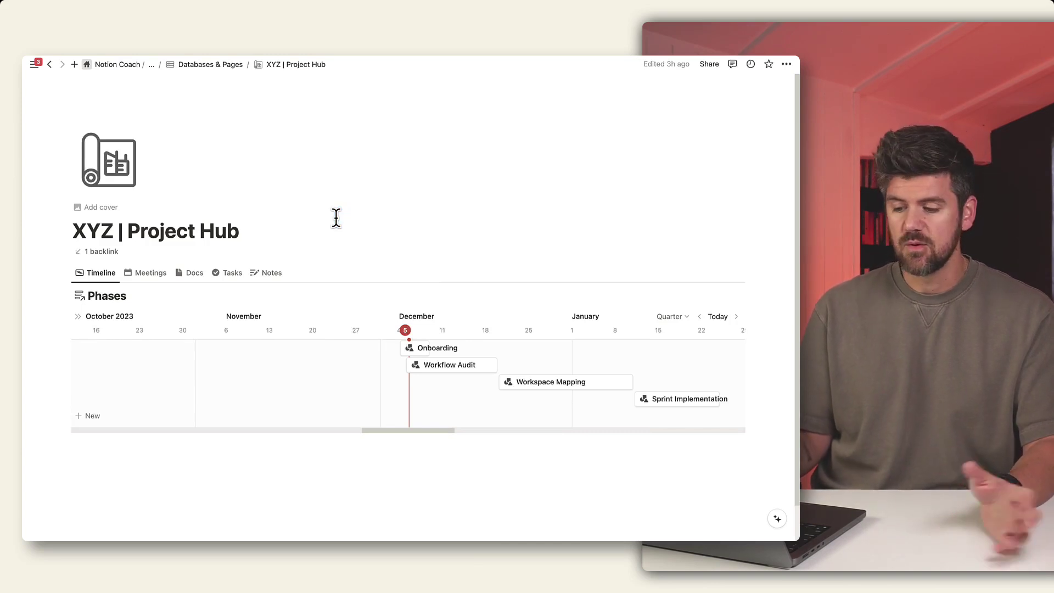
key(super)
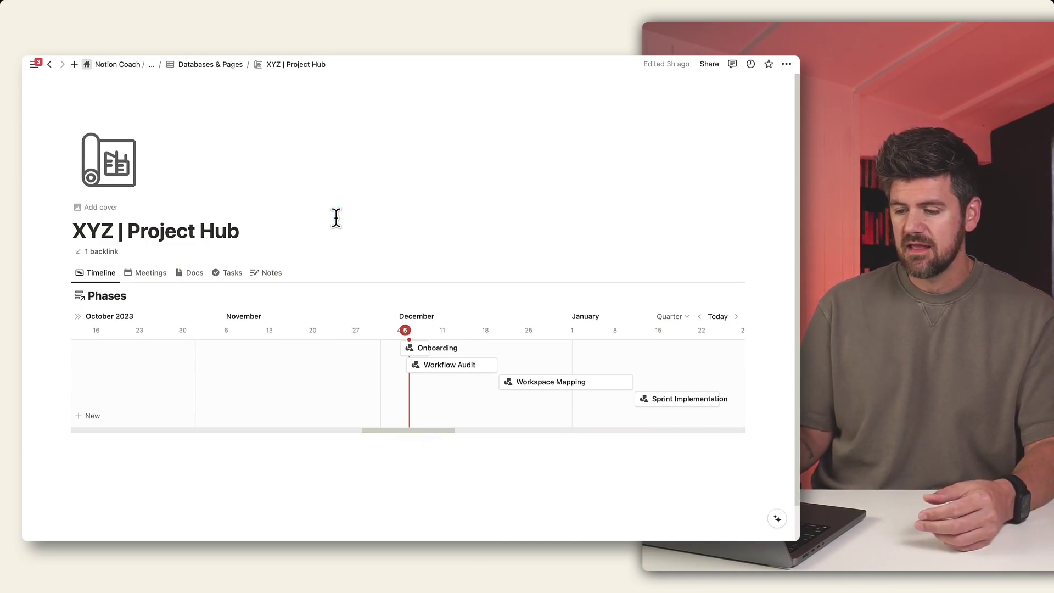
key(super+bracketleft)
click(448, 311)
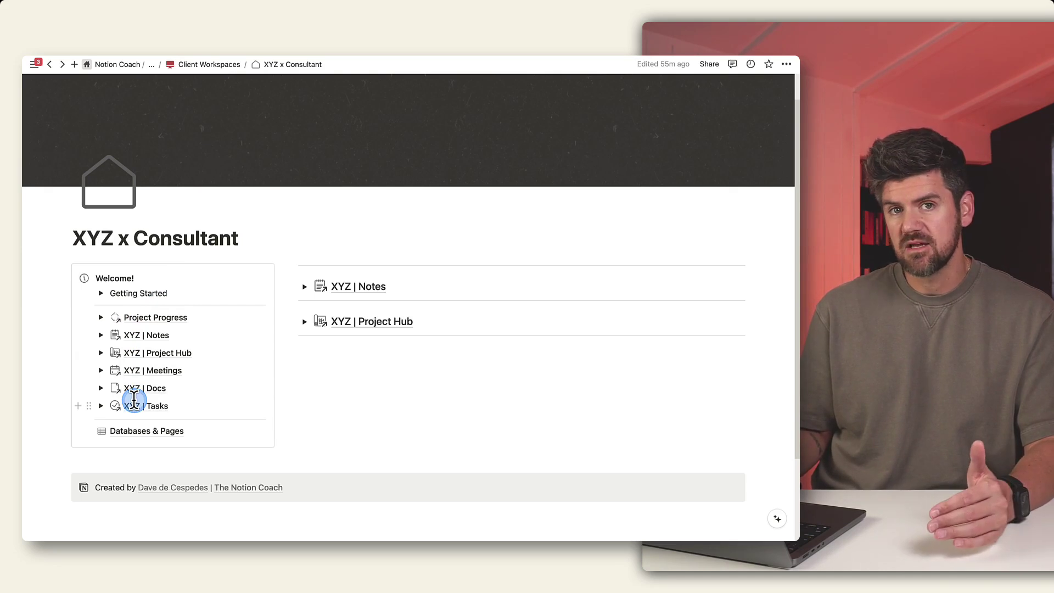
Step: Briefly view the XYZ | Meetings database and return to the XYZ x Consultant dashboard
click(153, 373)
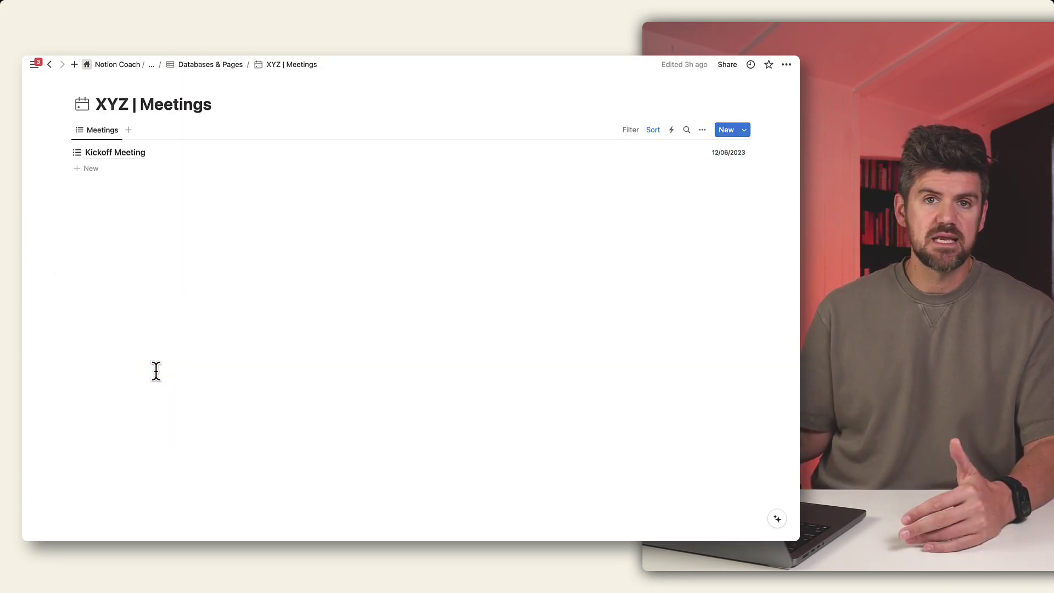
key(super+bracketleft)
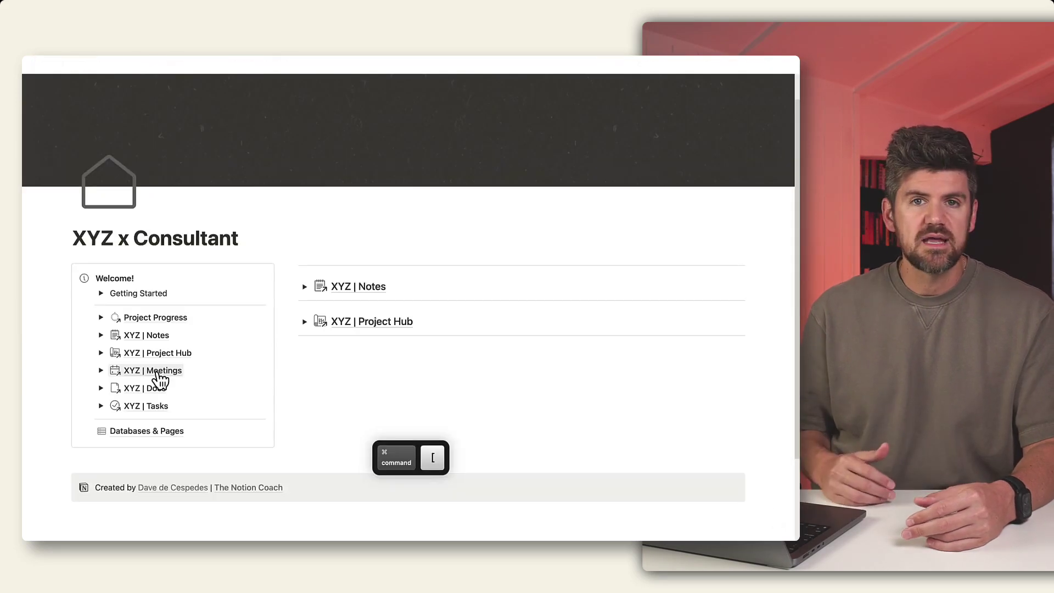
click(259, 334)
Step: Peek at the Project Hub section, reveal its callout description, and go to the XYZ | Project Hub page
click(306, 322)
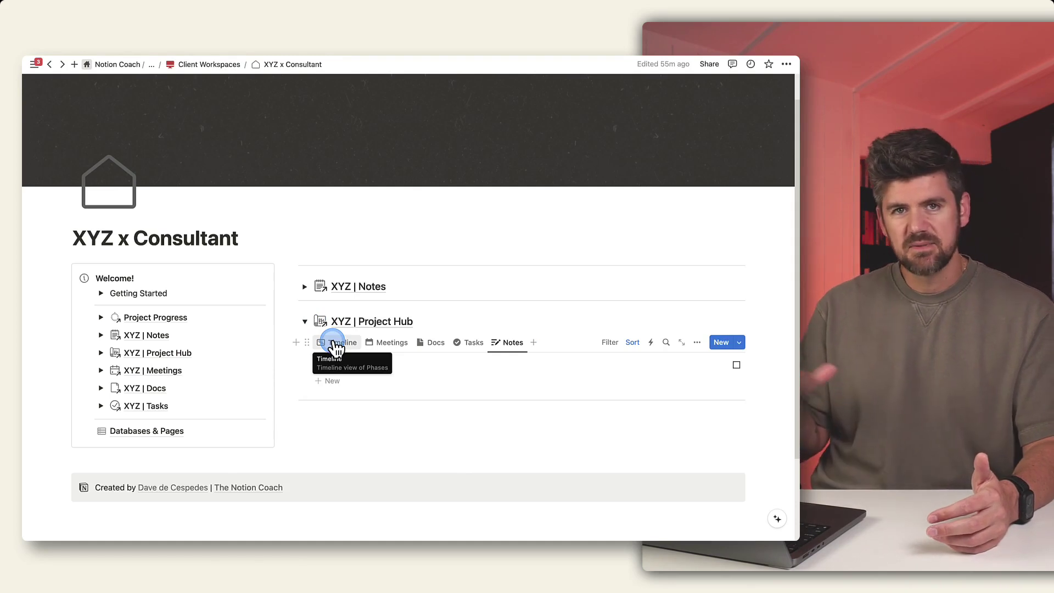
click(306, 321)
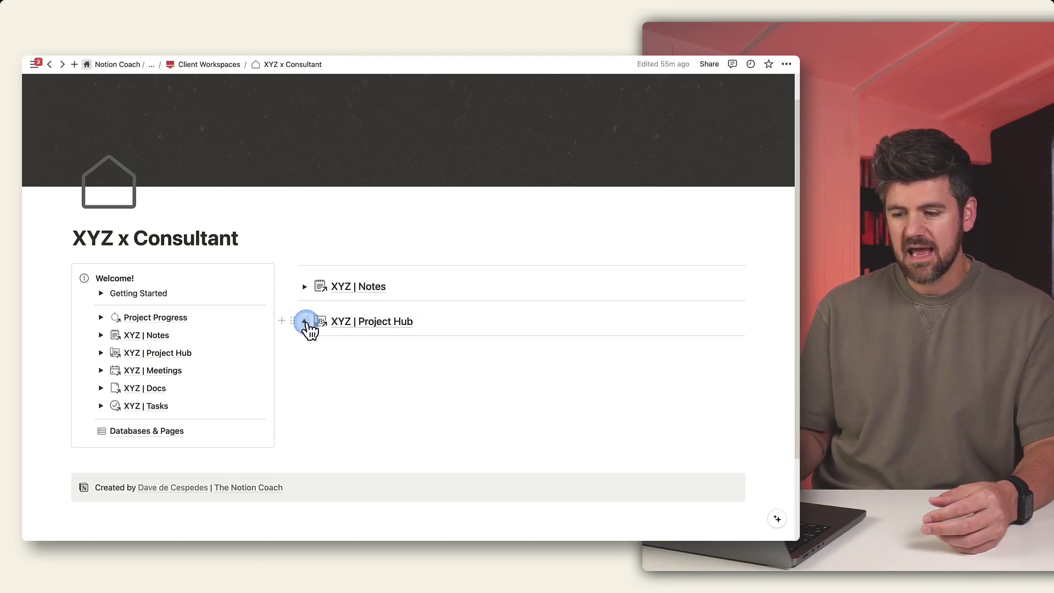
mouse_move(144, 388)
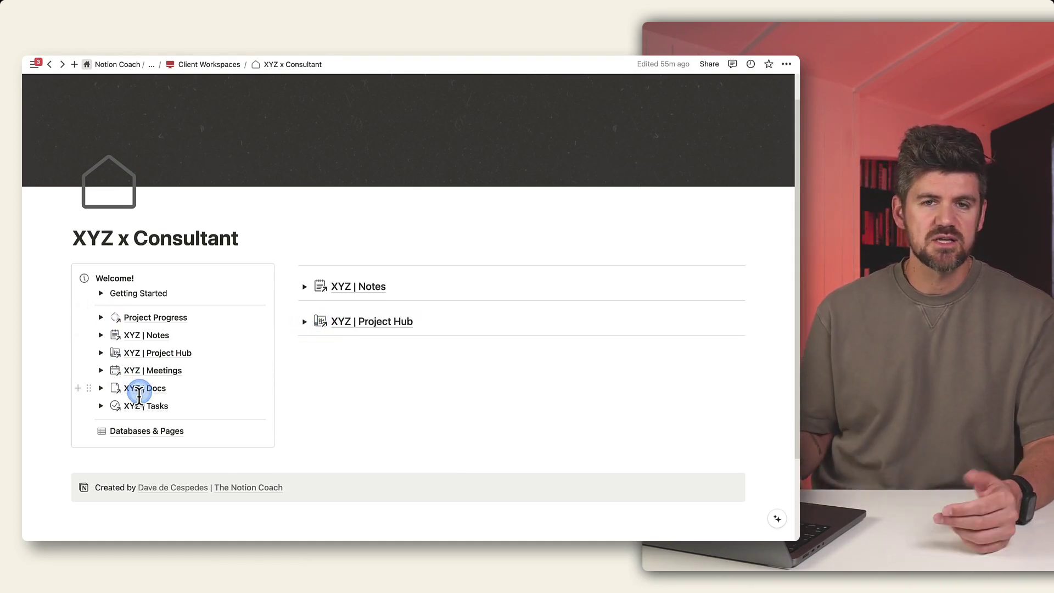
click(101, 353)
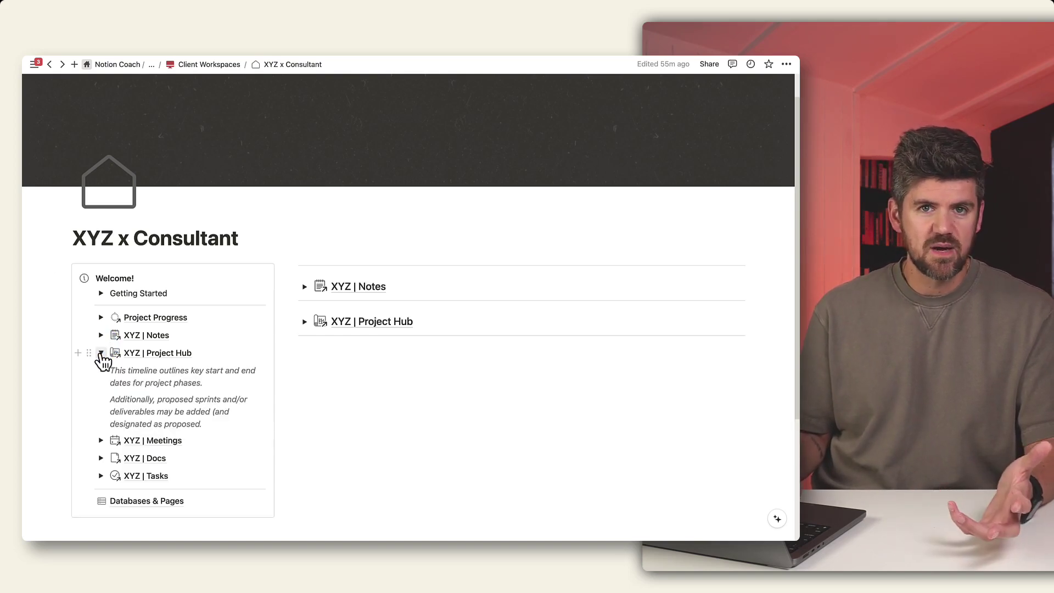
mouse_move(158, 353)
click(145, 361)
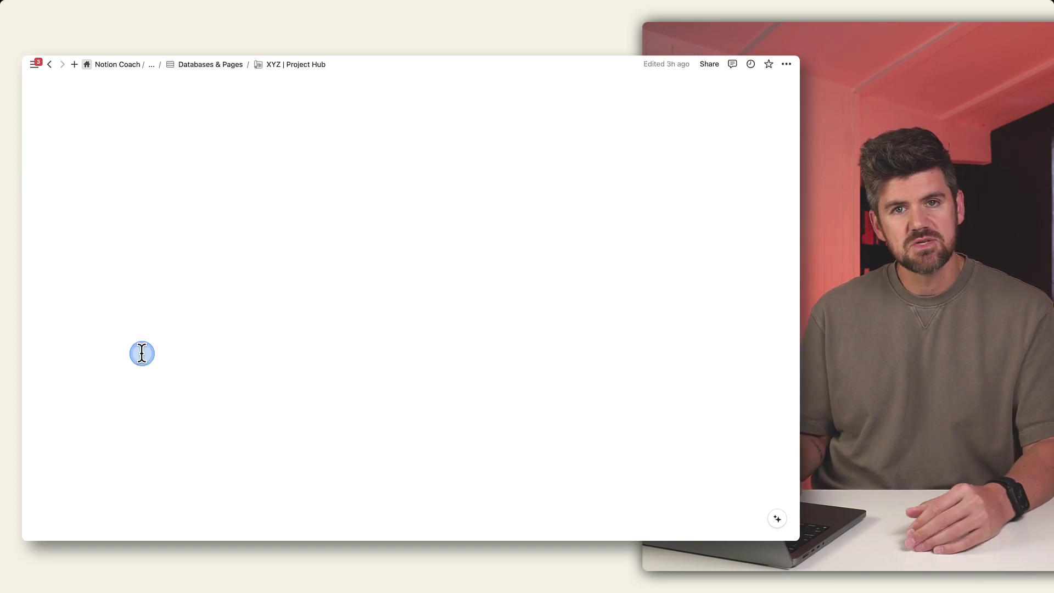